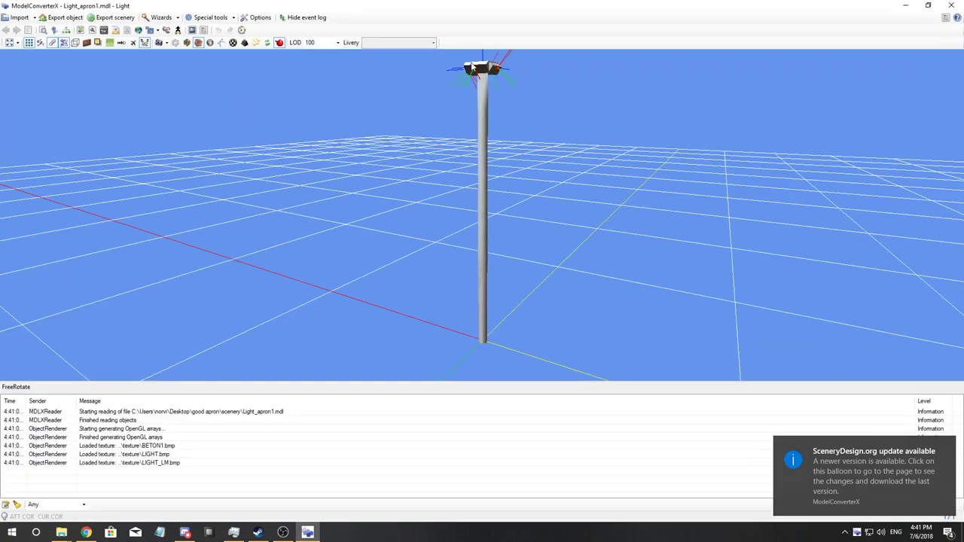
# Inspect the apron light model's lamp head from several angles and in the night display
pyautogui.moveTo(505, 164); pyautogui.dragTo(477, 181)
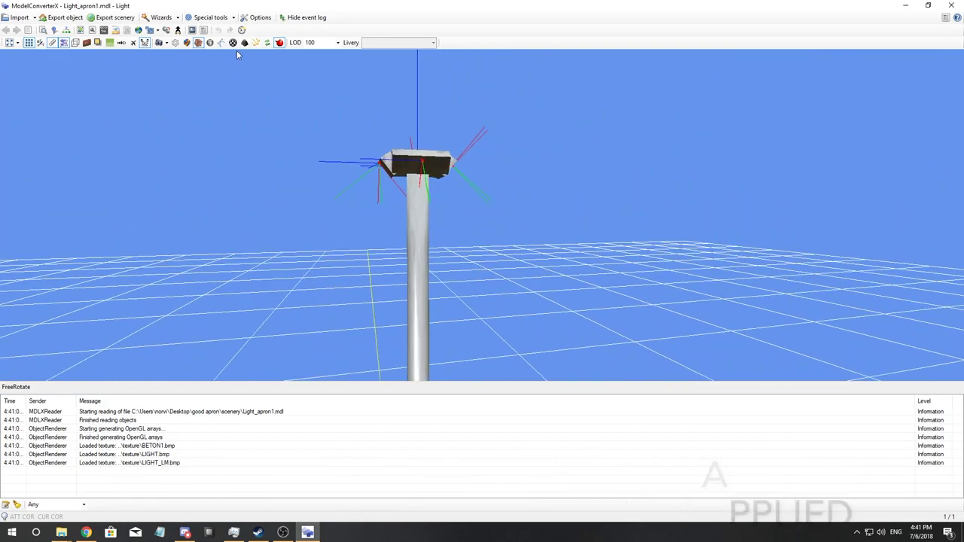
pyautogui.click(211, 42)
pyautogui.moveTo(226, 103)
pyautogui.mouseDown()
pyautogui.moveTo(270, 174)
pyautogui.moveTo(517, 153)
pyautogui.moveTo(686, 171)
pyautogui.moveTo(730, 155)
pyautogui.moveTo(607, 193)
pyautogui.moveTo(240, 112)
pyautogui.mouseUp()
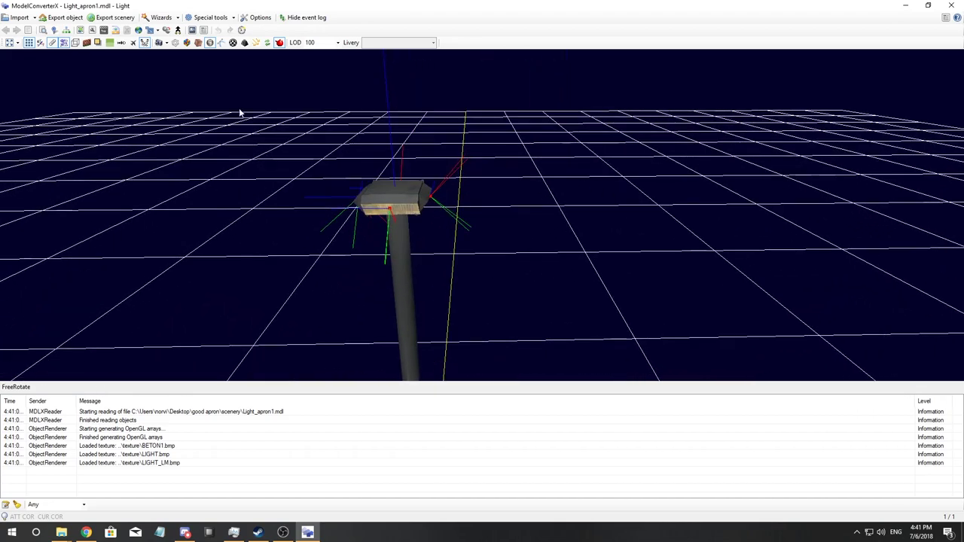
# Review the effect and spotlight attach points of the apron light in the Attached Object Editor
pyautogui.click(93, 31)
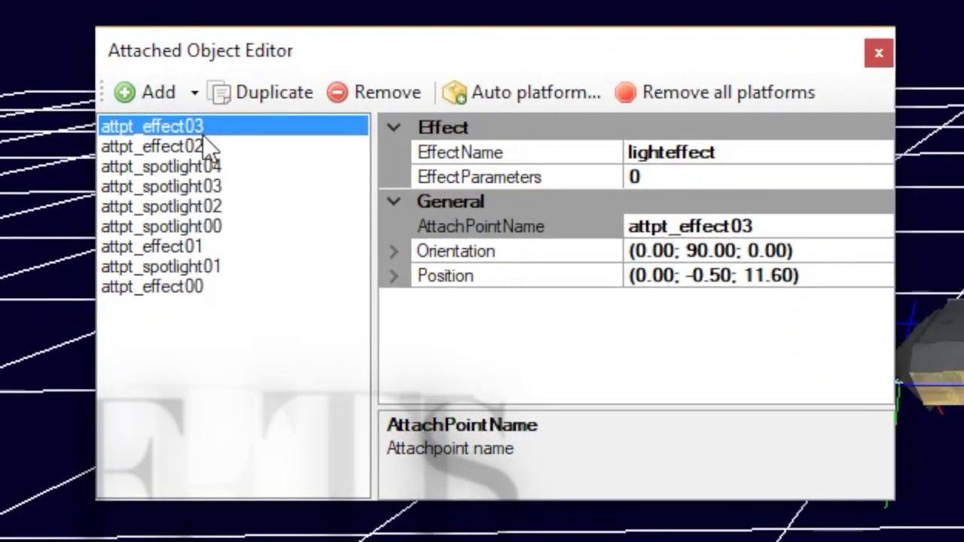
pyautogui.click(197, 292)
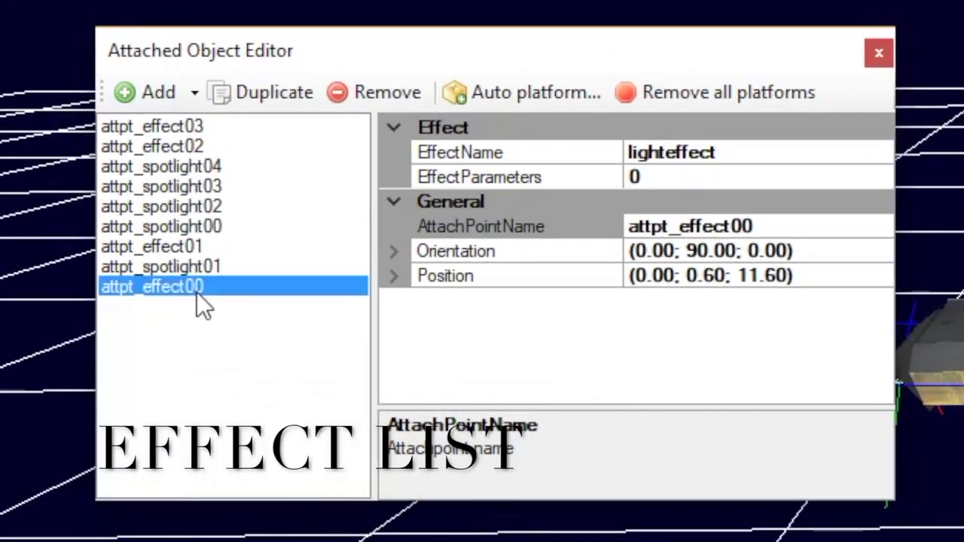
pyautogui.click(193, 247)
pyautogui.click(205, 145)
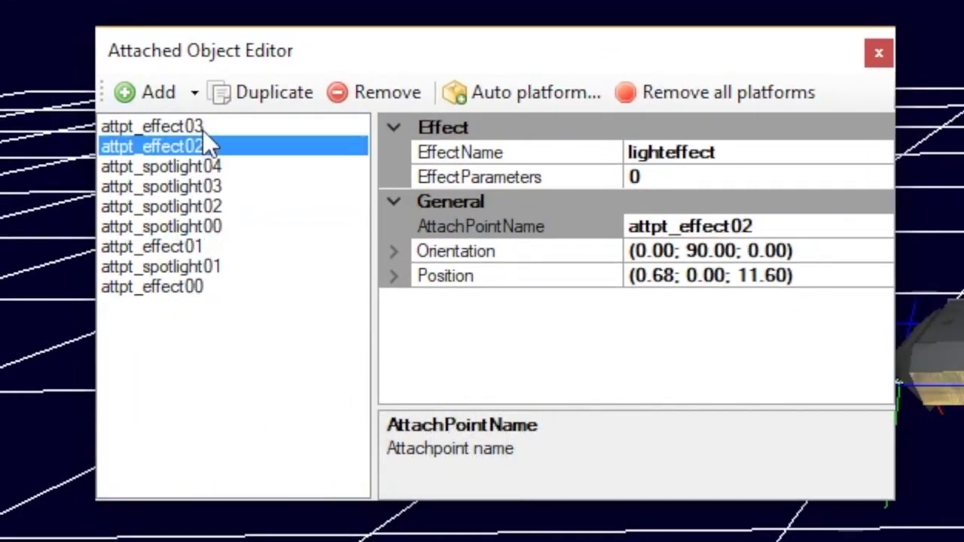
pyautogui.click(204, 133)
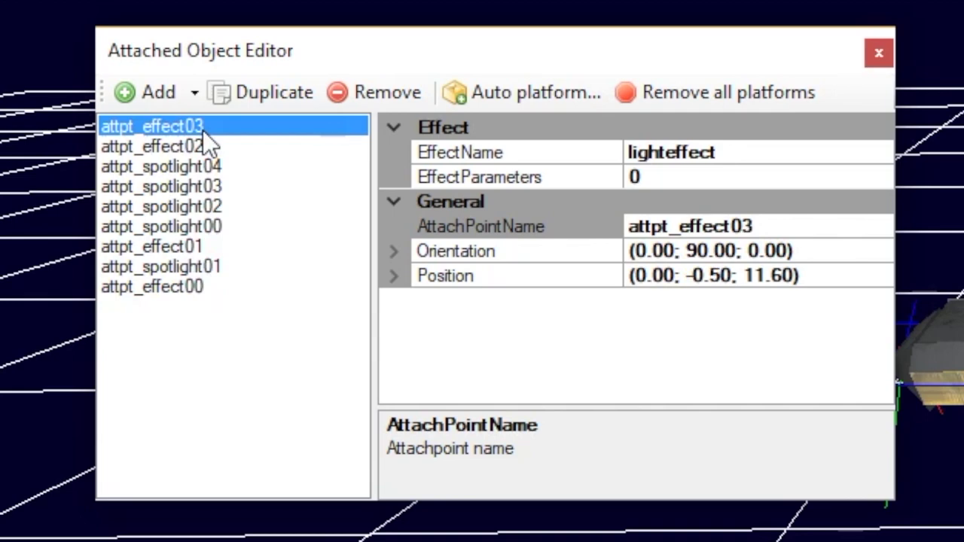
pyautogui.click(213, 226)
pyautogui.click(212, 206)
pyautogui.click(216, 186)
pyautogui.click(219, 171)
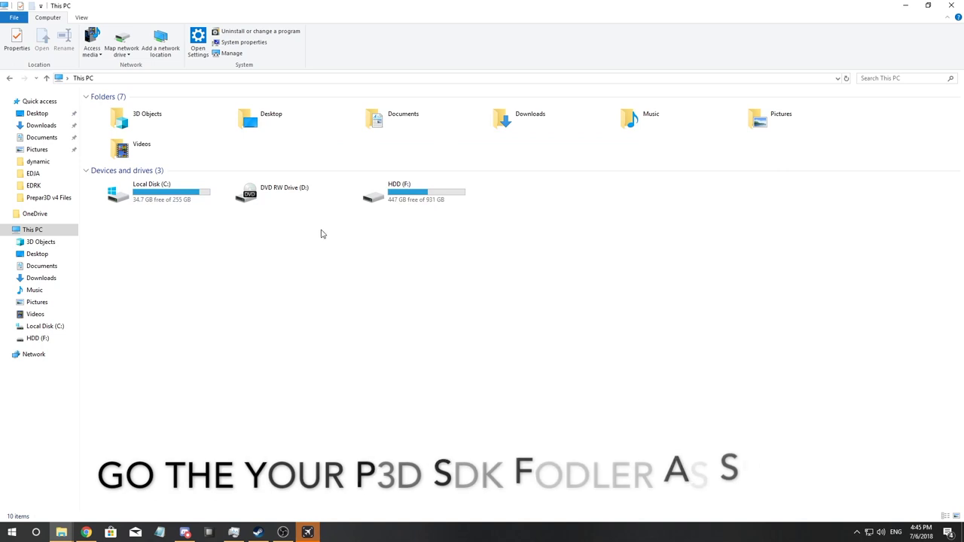
# Copy the Visual FX Tool folder from Modeling\Special Effects in the Prepar3D v4 SDK 4.2.21.24048 folder on HDD (F:)
pyautogui.doubleClick(379, 197)
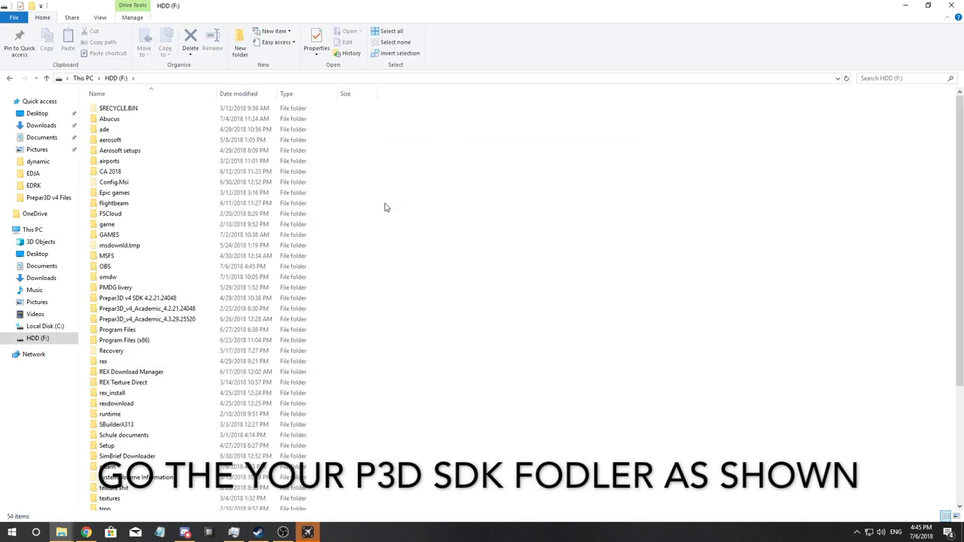
pyautogui.doubleClick(146, 298)
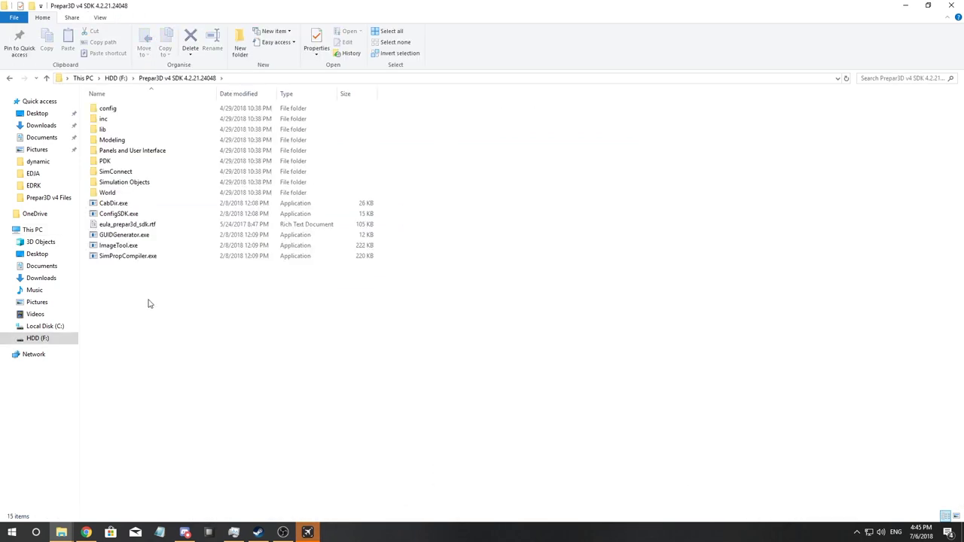
pyautogui.doubleClick(149, 142)
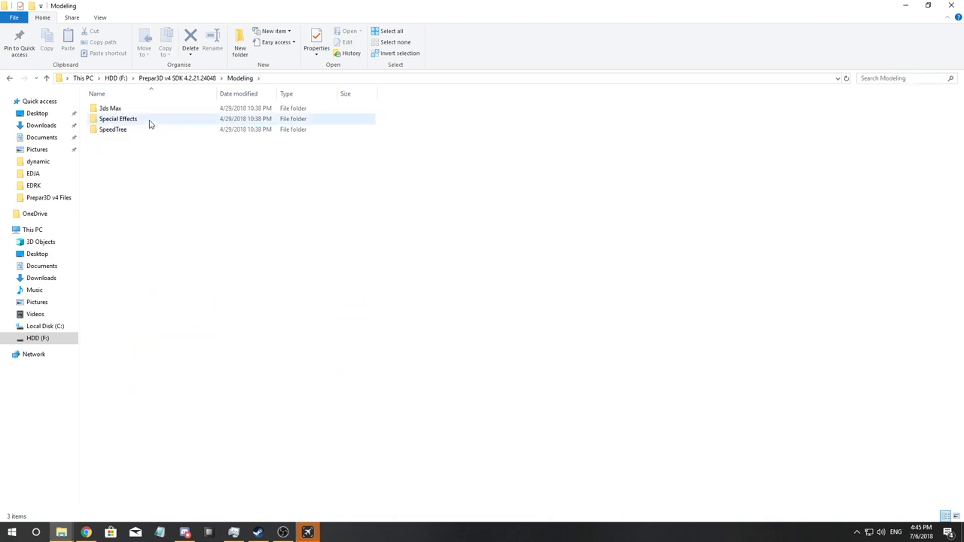
pyautogui.doubleClick(149, 122)
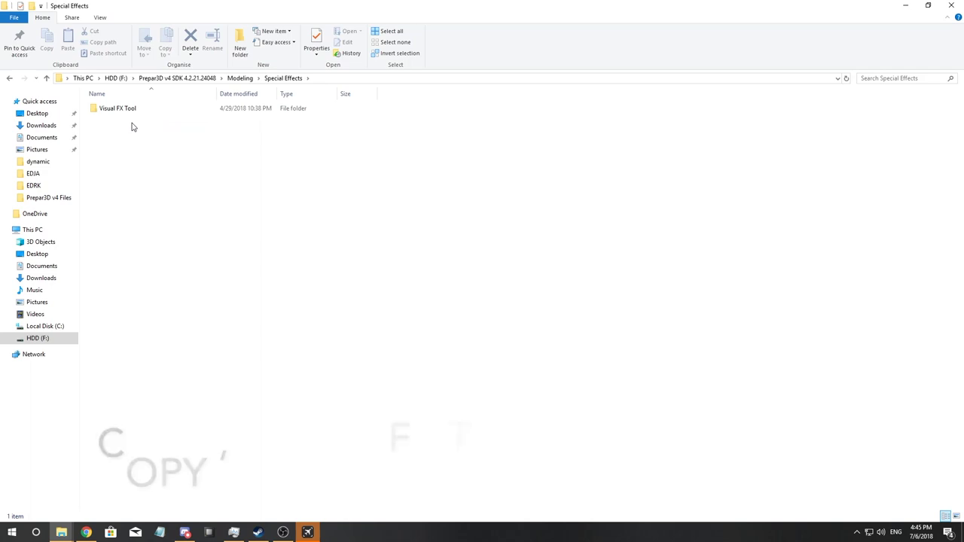
pyautogui.click(132, 112)
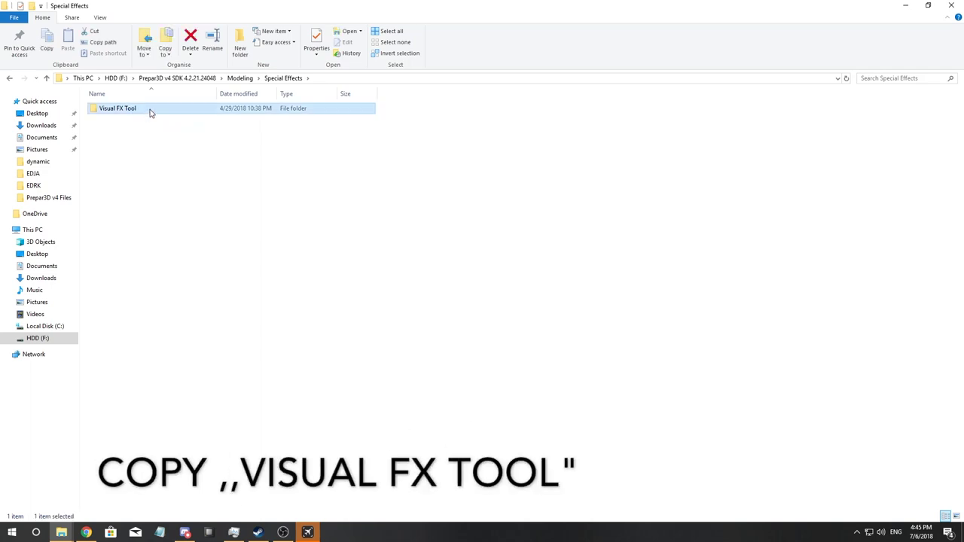
pyautogui.rightClick(149, 111)
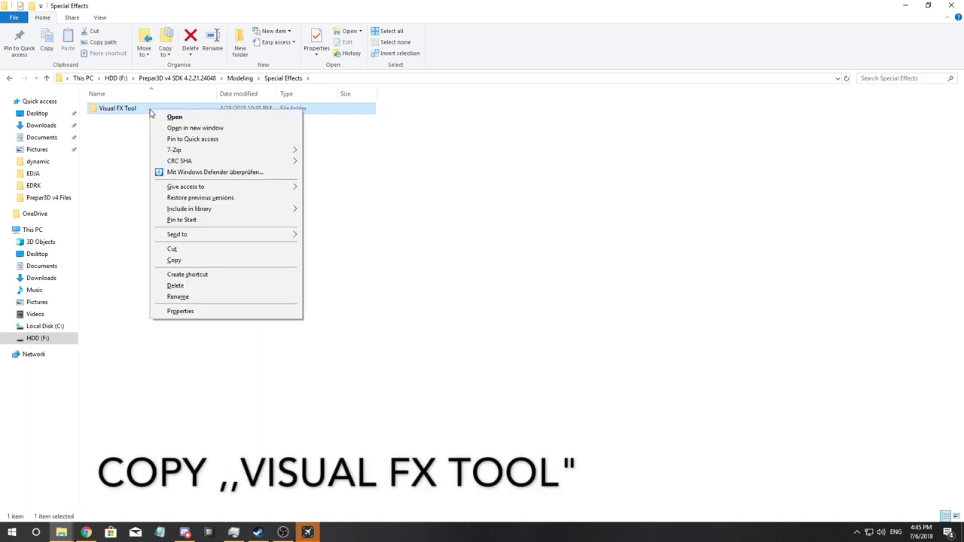
pyautogui.click(175, 261)
pyautogui.click(180, 263)
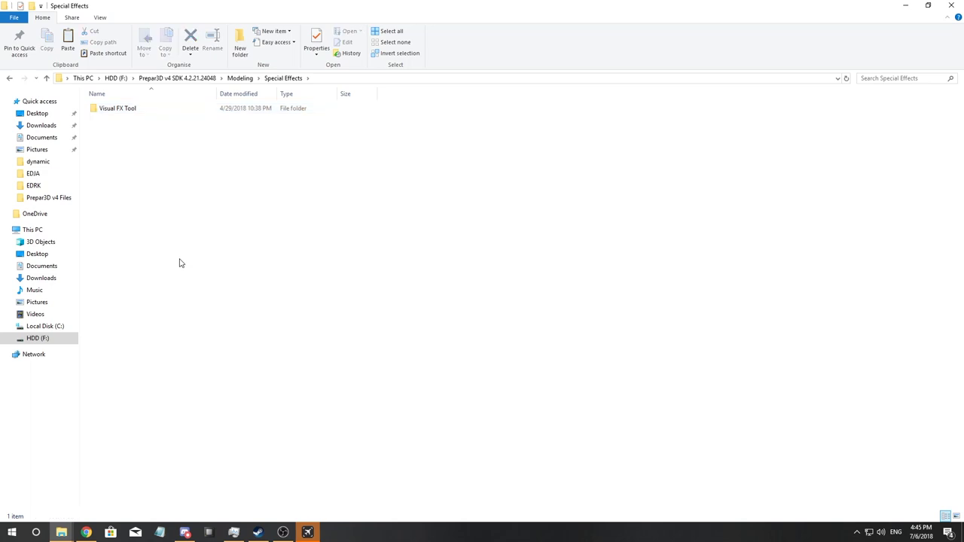
# Try to paste the Visual FX Tool folder into Documents\Prepar3D v4 Add-ons without replacing the existing files
pyautogui.click(42, 138)
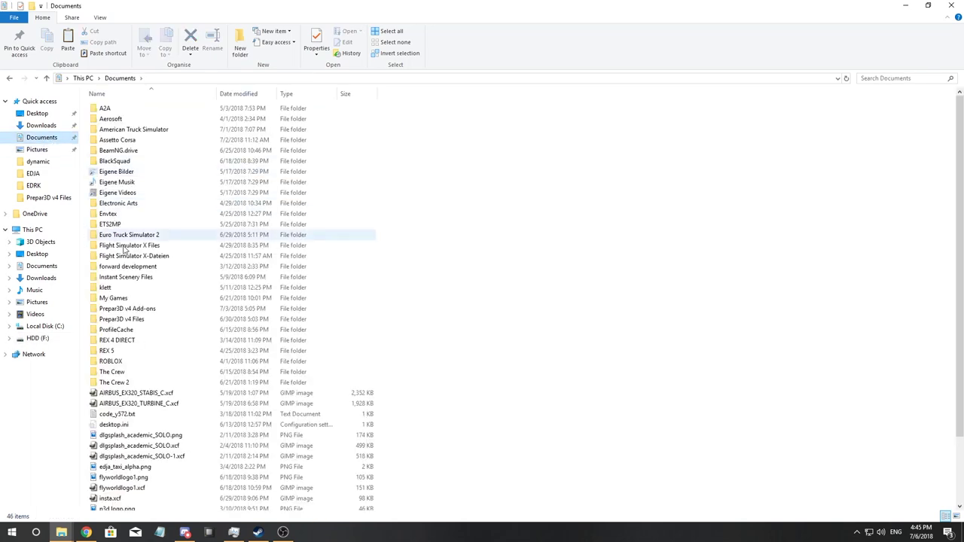
pyautogui.doubleClick(162, 310)
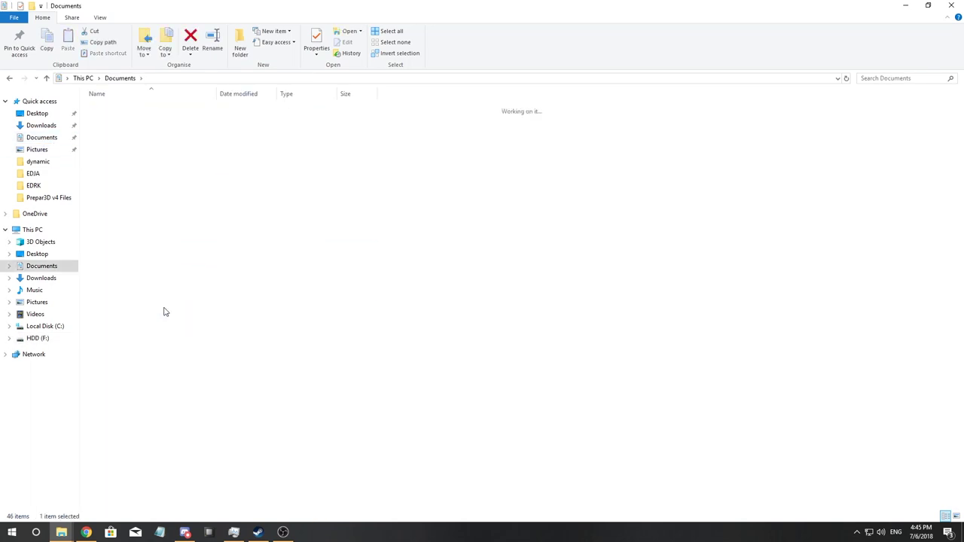
pyautogui.click(145, 194)
pyautogui.click(159, 218)
pyautogui.rightClick(159, 215)
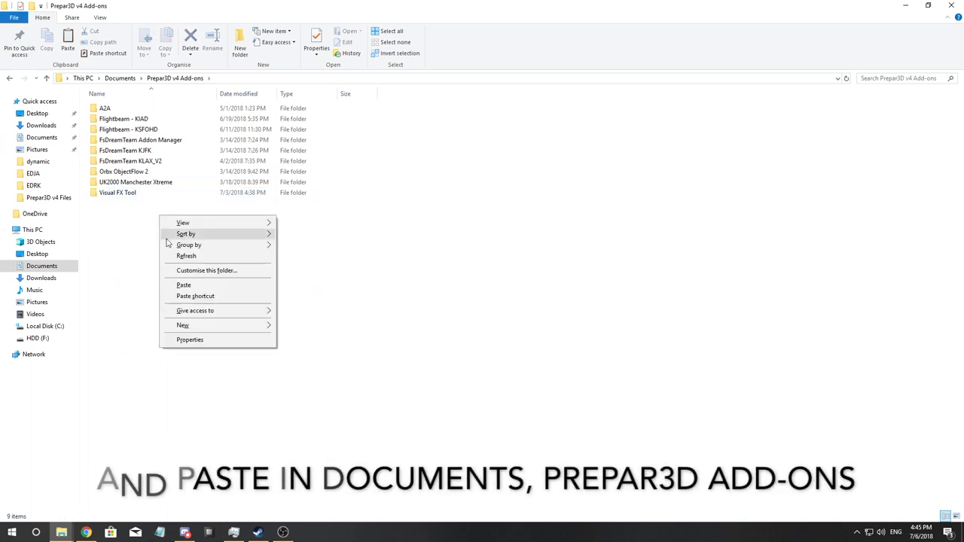
pyautogui.click(185, 284)
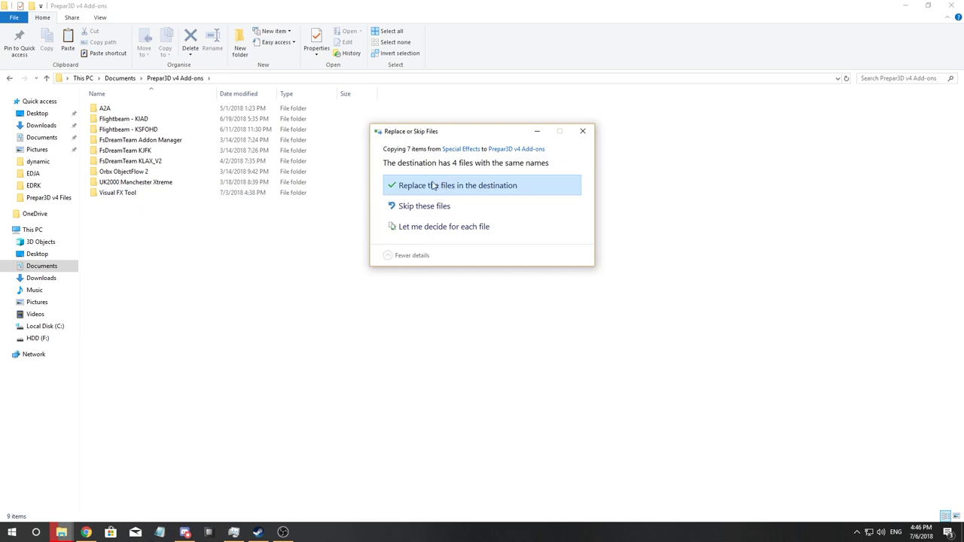
pyautogui.click(585, 131)
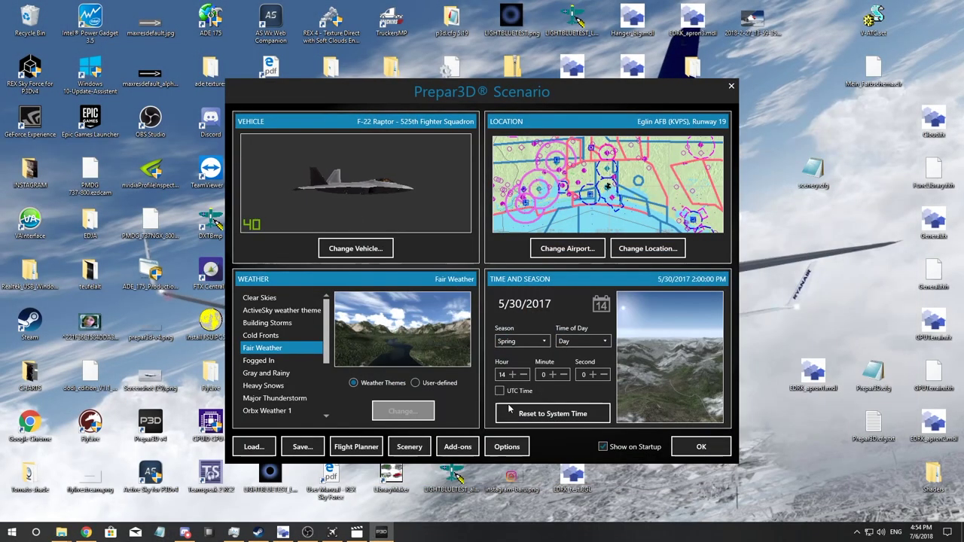
# In Prepar3D, enable the Visual FX Tool add-on and exit the simulator for a restart
pyautogui.click(458, 448)
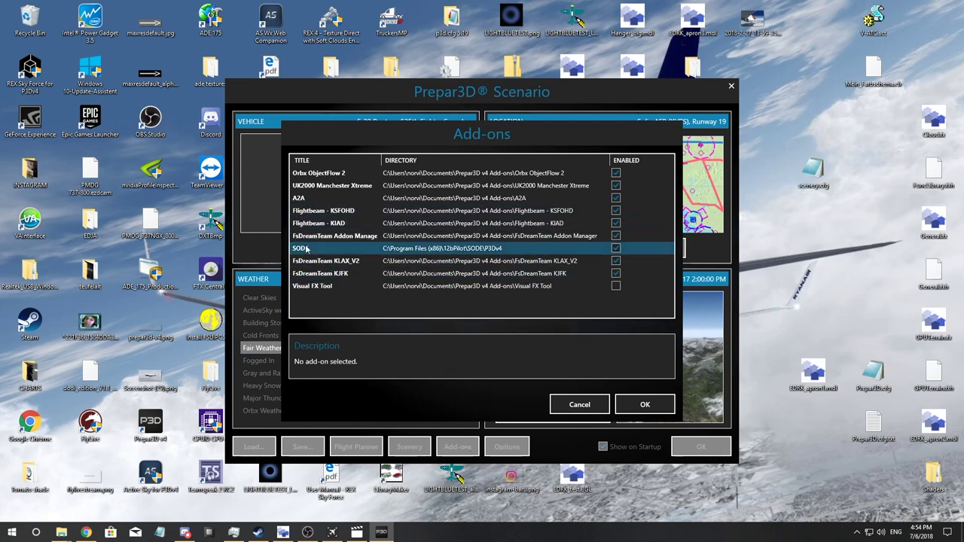
pyautogui.click(323, 287)
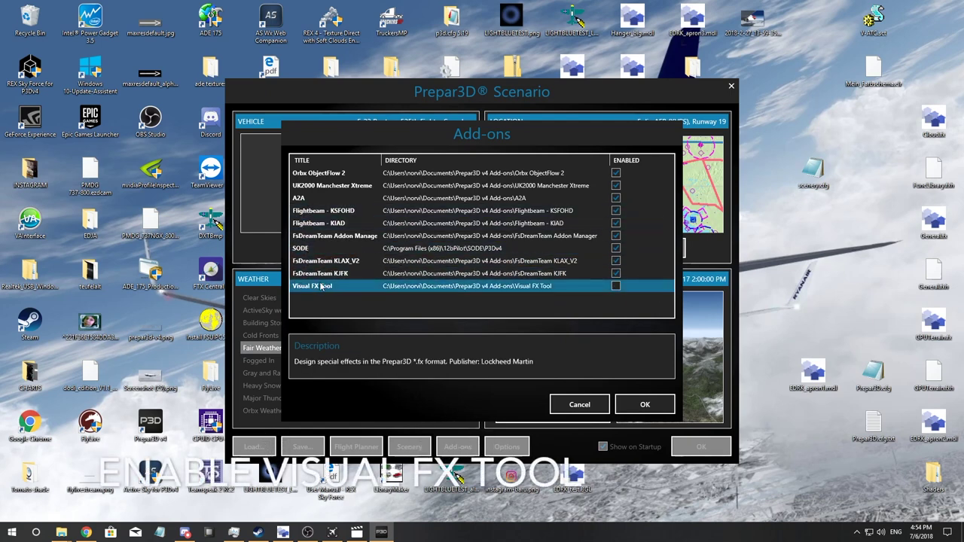
pyautogui.click(615, 287)
pyautogui.click(646, 407)
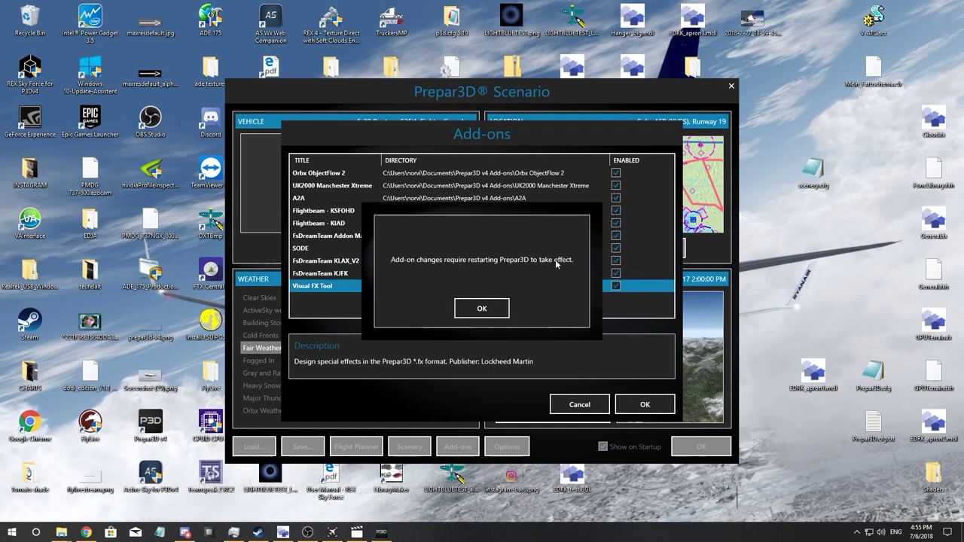
pyautogui.click(483, 308)
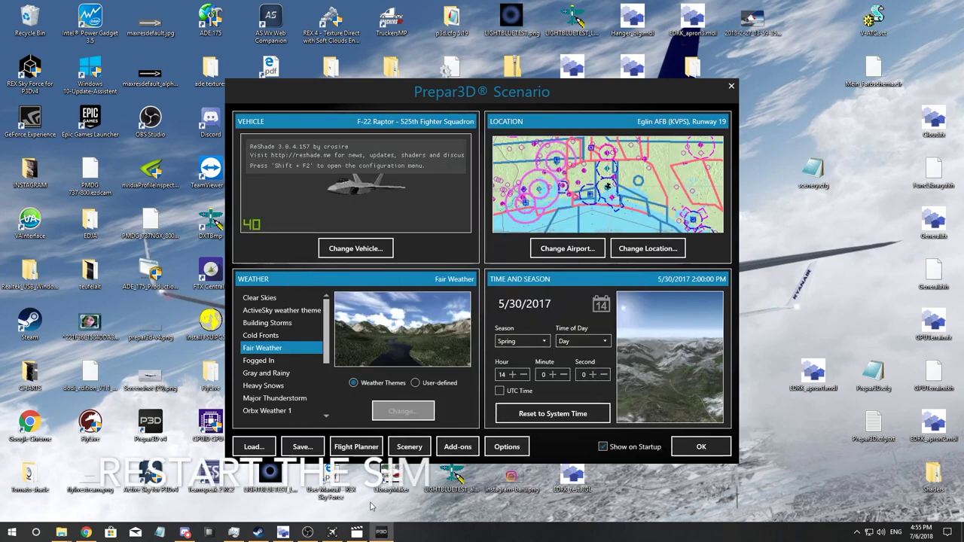
pyautogui.click(730, 87)
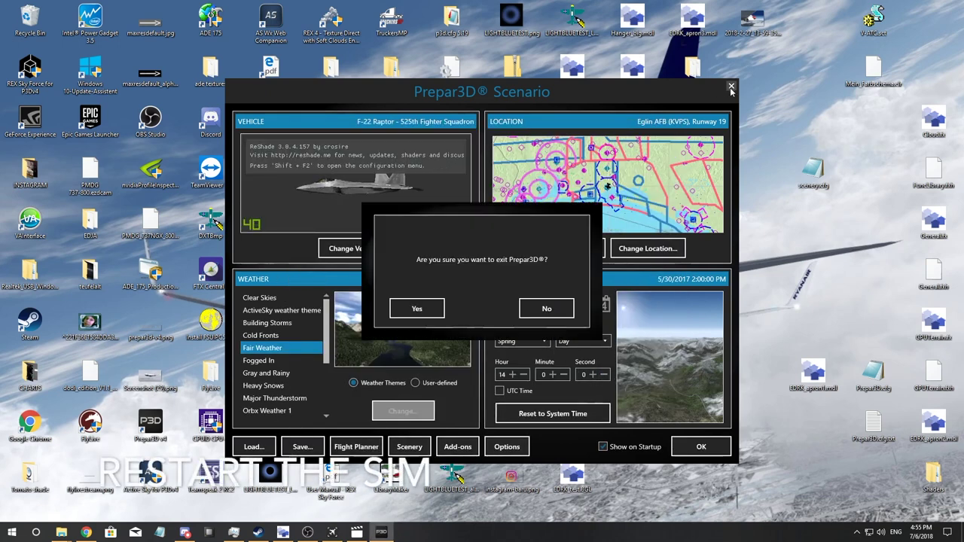
pyautogui.click(419, 307)
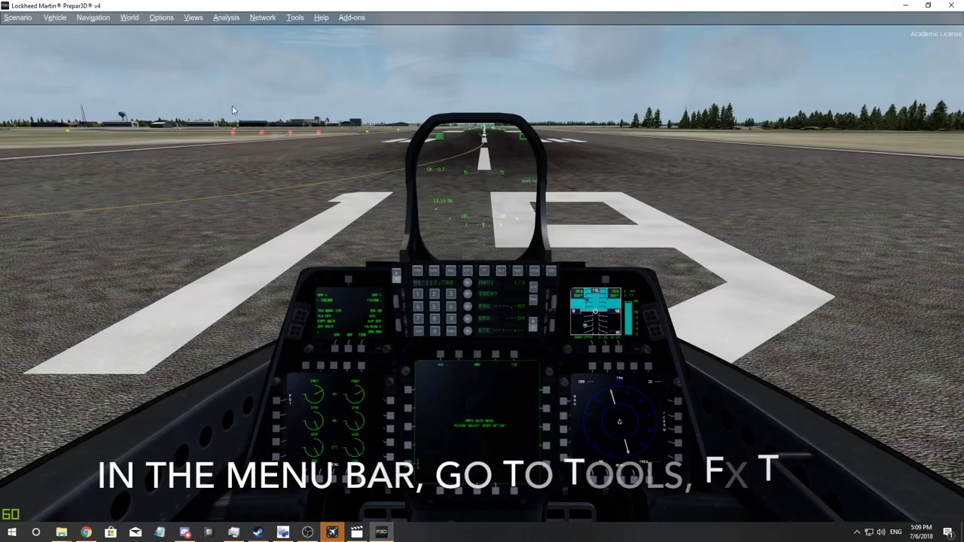
# Open the FX Tool from the running simulator and create a new effect
pyautogui.click(296, 18)
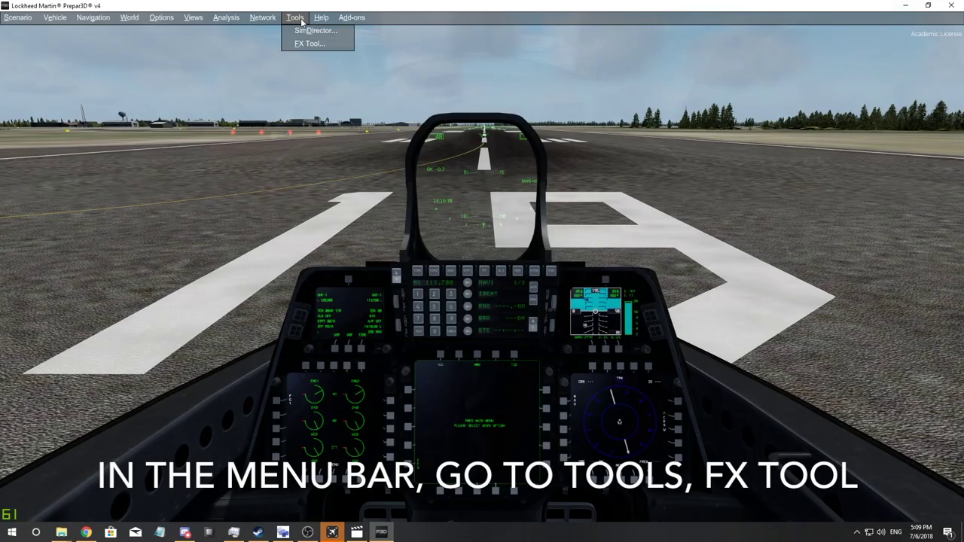
pyautogui.click(306, 43)
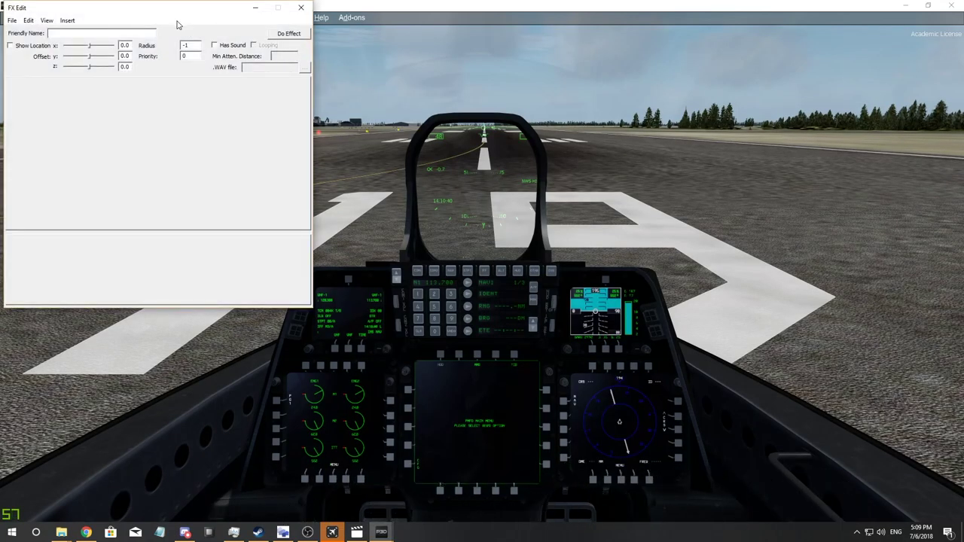
pyautogui.moveTo(169, 10); pyautogui.dragTo(167, 20)
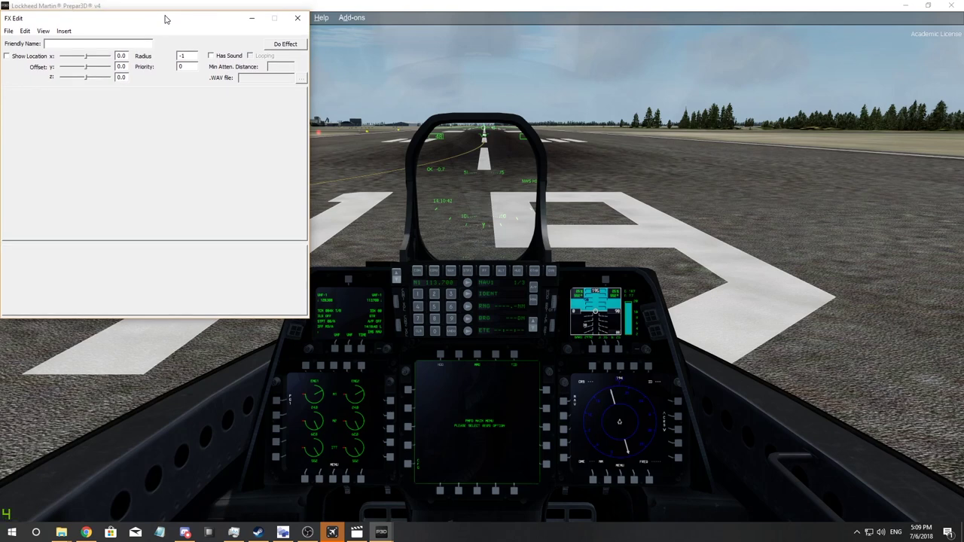
pyautogui.click(10, 31)
pyautogui.click(16, 43)
# Insert a light into the effect and set its night colour to light yellow (255, 255, 128)
pyautogui.click(64, 31)
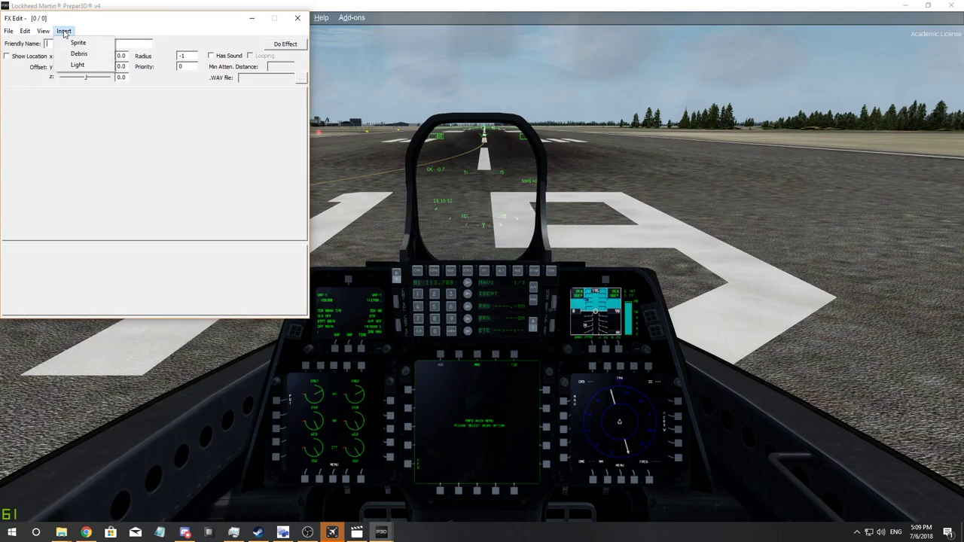
pyautogui.click(78, 65)
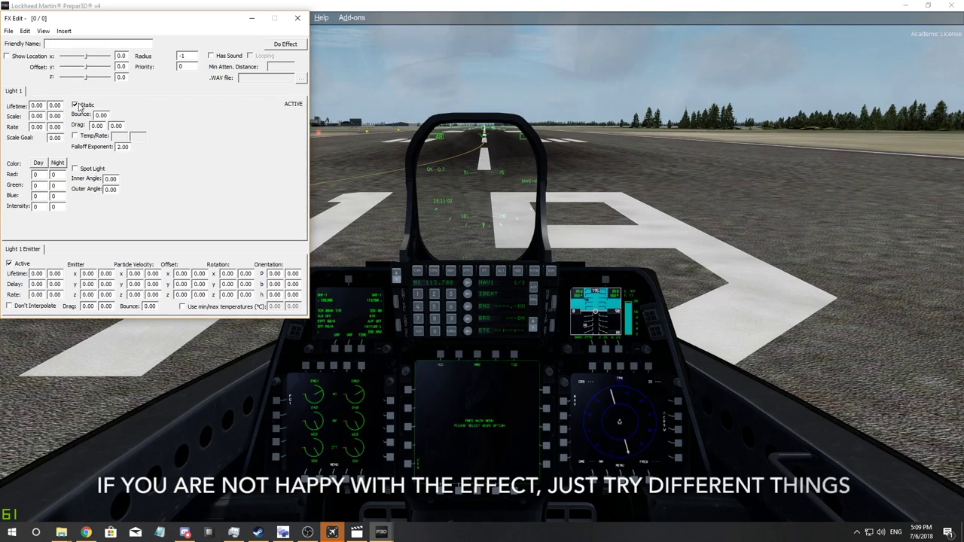
pyautogui.click(61, 165)
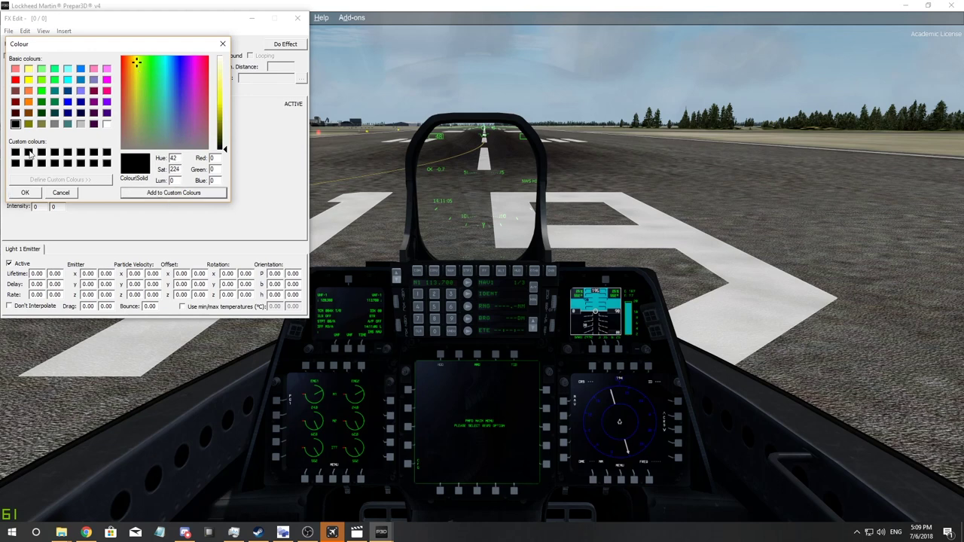
pyautogui.click(28, 68)
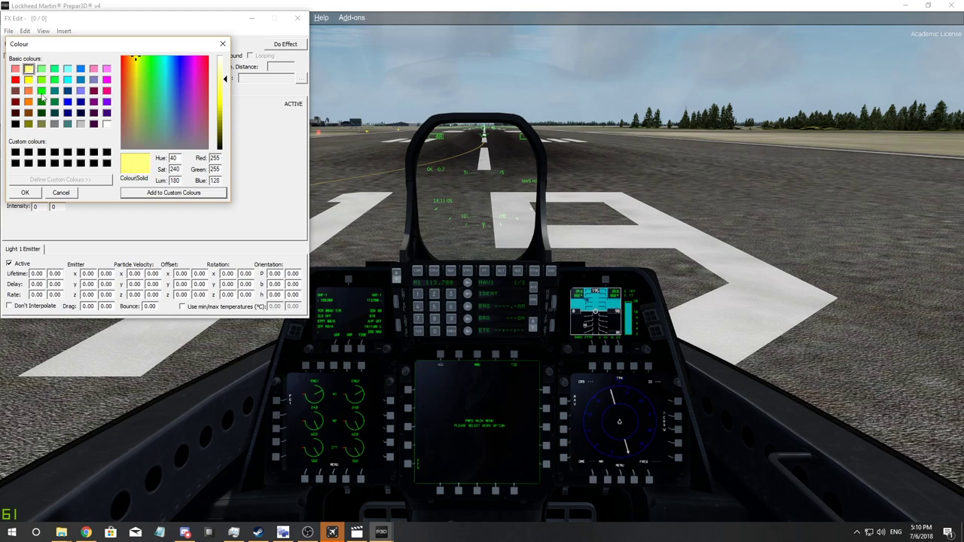
pyautogui.click(27, 193)
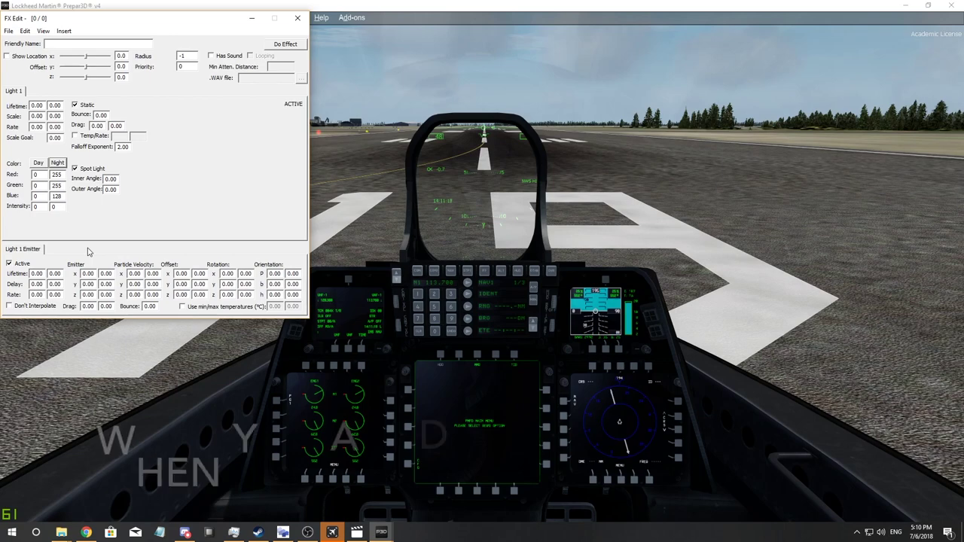
# Save the light effect to the Desktop as video_test.fx
pyautogui.click(9, 31)
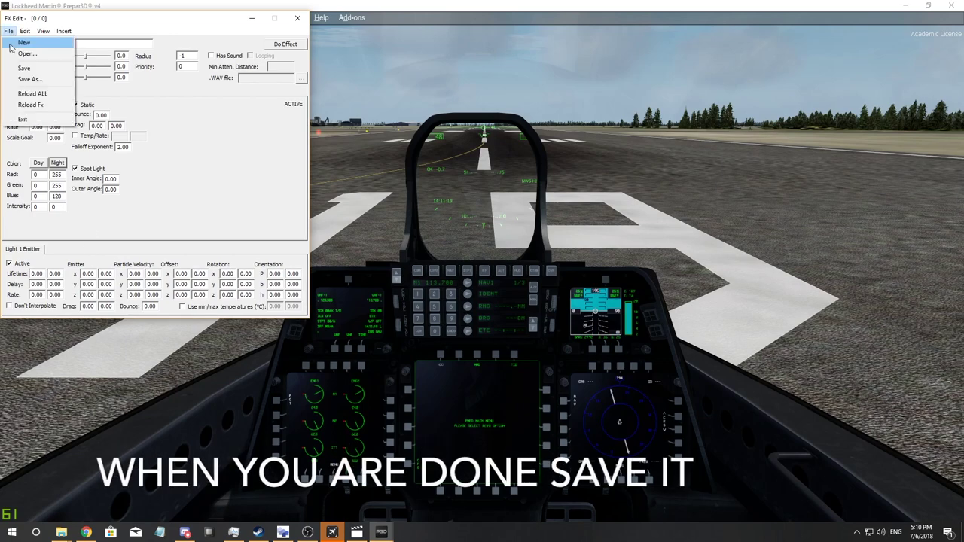
pyautogui.click(29, 79)
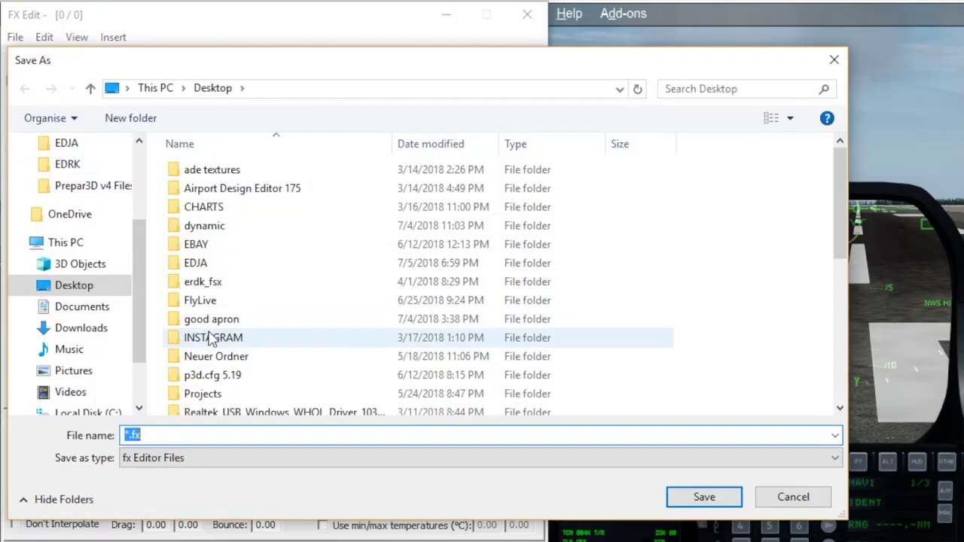
pyautogui.press('BackSpace')
pyautogui.write('video')
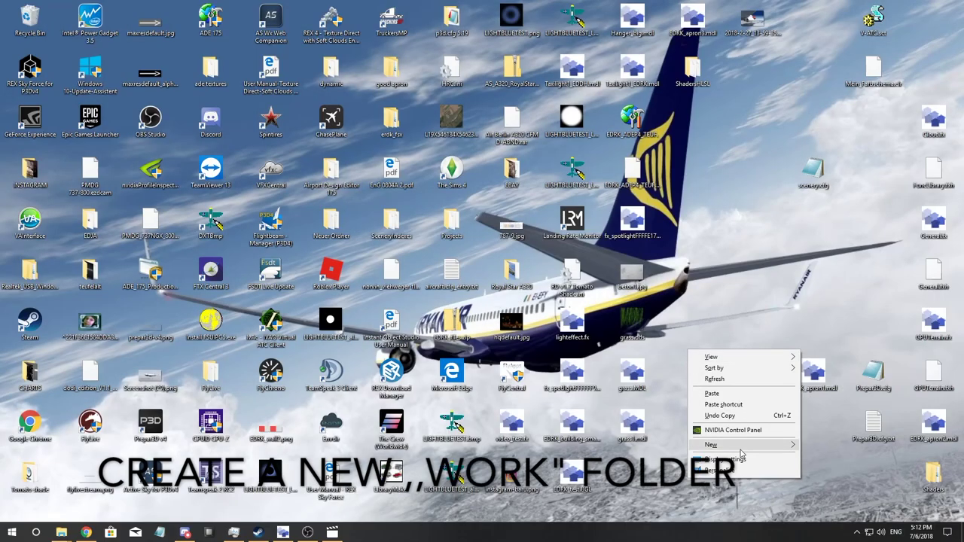
# Create a new folder named video on the desktop and open it
pyautogui.moveTo(783, 445)
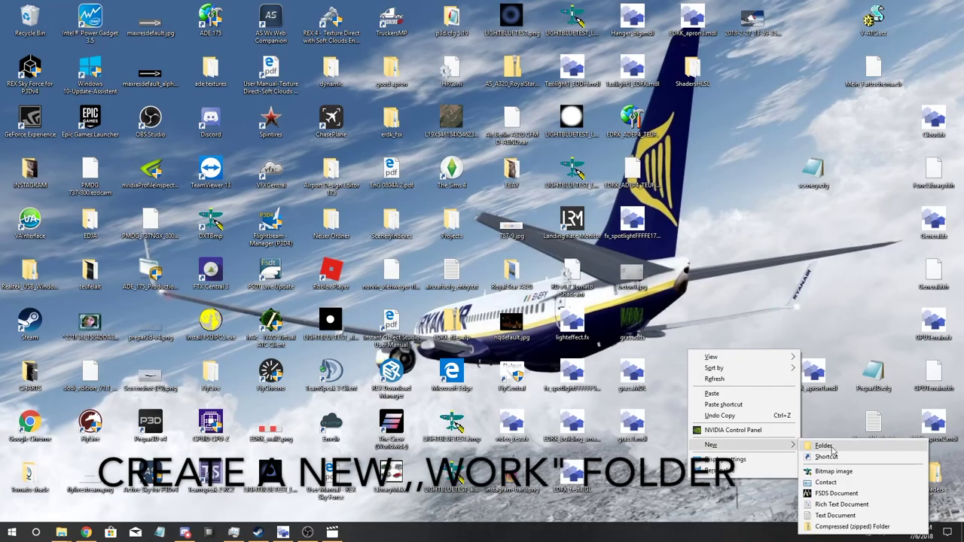
pyautogui.click(825, 446)
pyautogui.write('video')
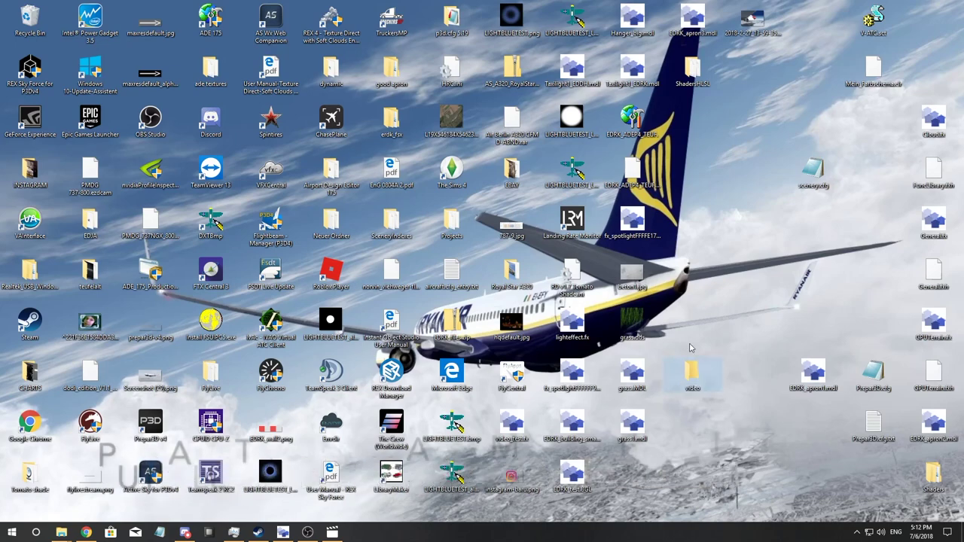
pyautogui.doubleClick(693, 373)
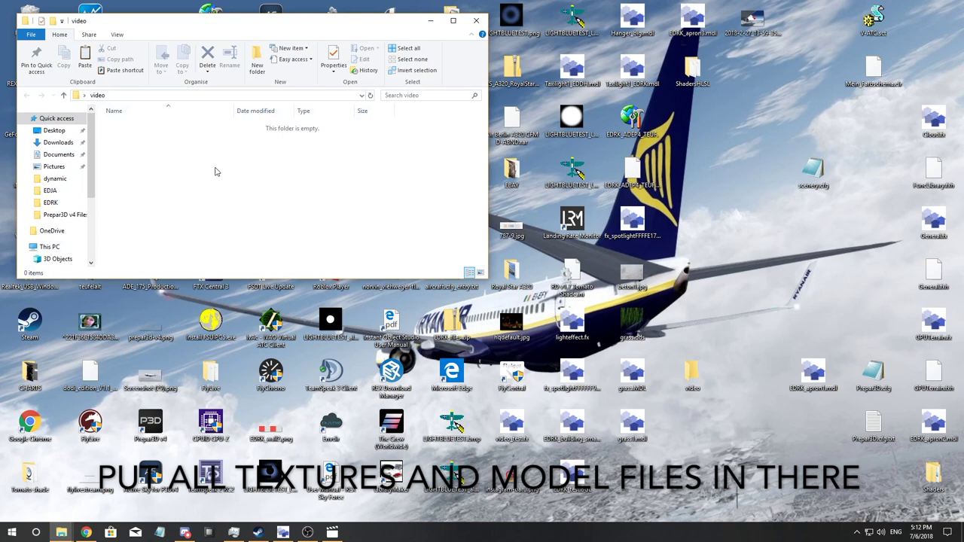
# Put EDRK_apron1.mdl from the desktop into the video folder and open it in ModelConverterX
pyautogui.rightClick(812, 381)
pyautogui.click(834, 319)
pyautogui.rightClick(433, 261)
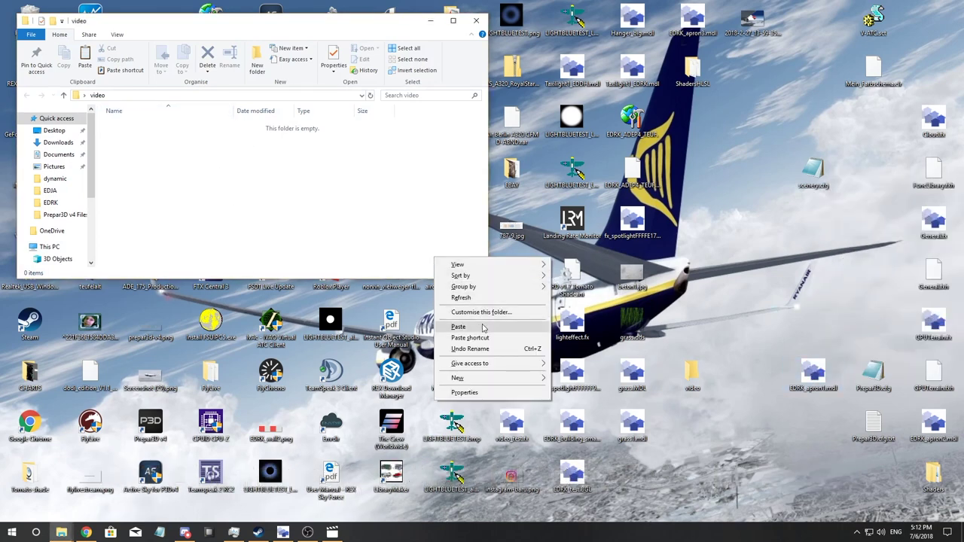
pyautogui.click(452, 325)
pyautogui.doubleClick(221, 127)
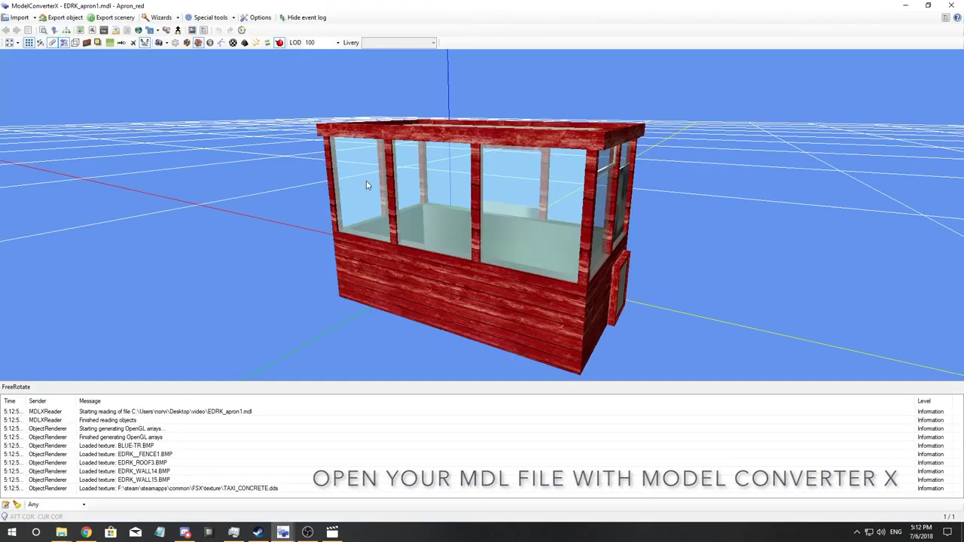
# Add an Effect attach point to the model in the Attached Object Editor
pyautogui.moveTo(366, 180); pyautogui.dragTo(622, 203)
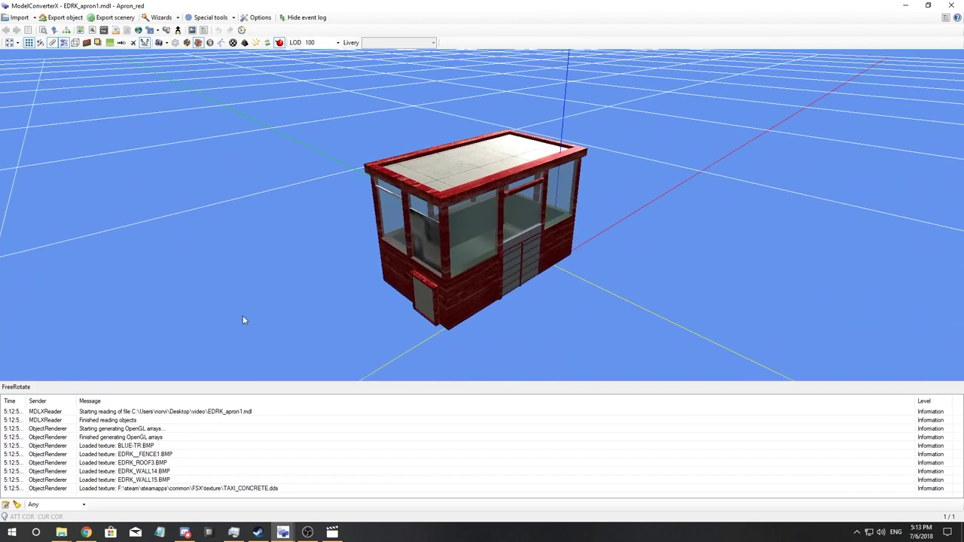
pyautogui.moveTo(241, 315)
pyautogui.mouseDown()
pyautogui.moveTo(286, 291)
pyautogui.moveTo(244, 311)
pyautogui.mouseUp()
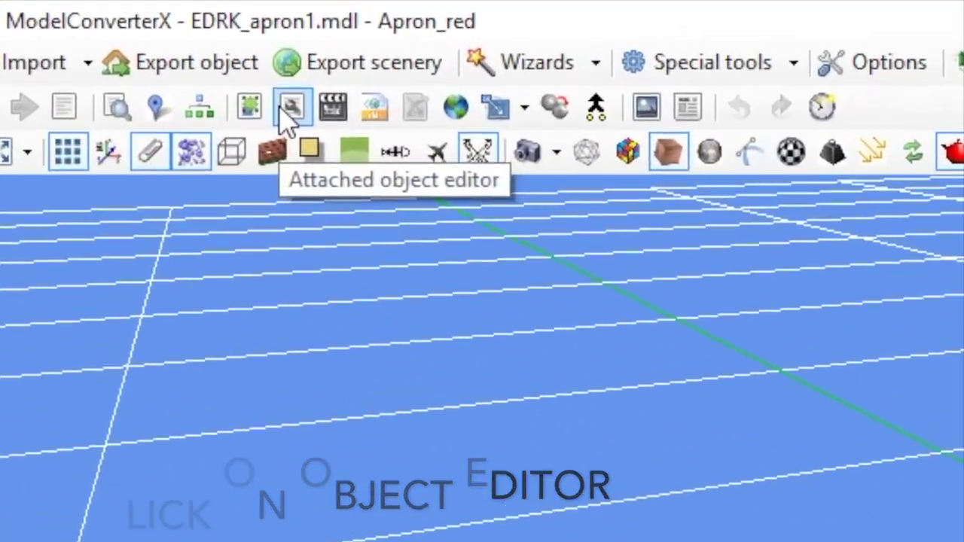
pyautogui.click(97, 32)
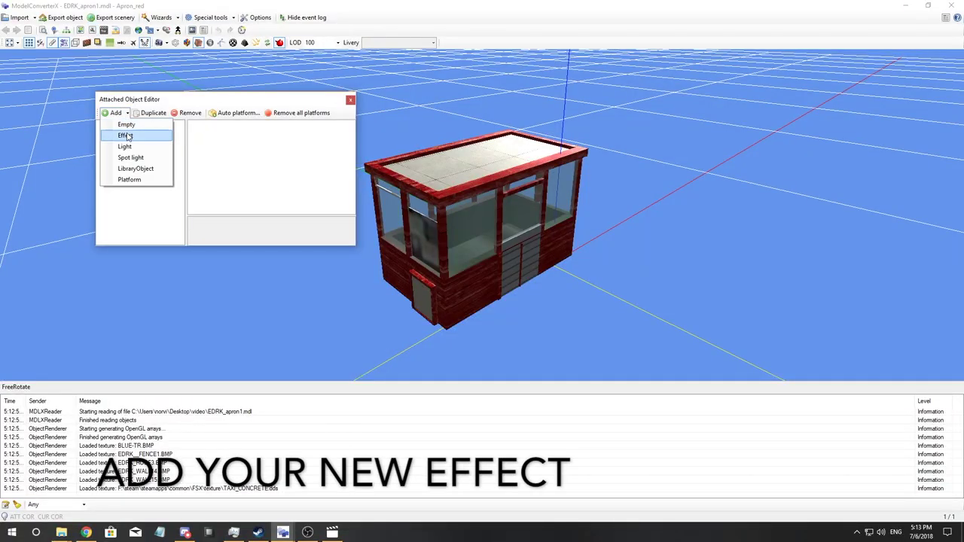
pyautogui.click(130, 136)
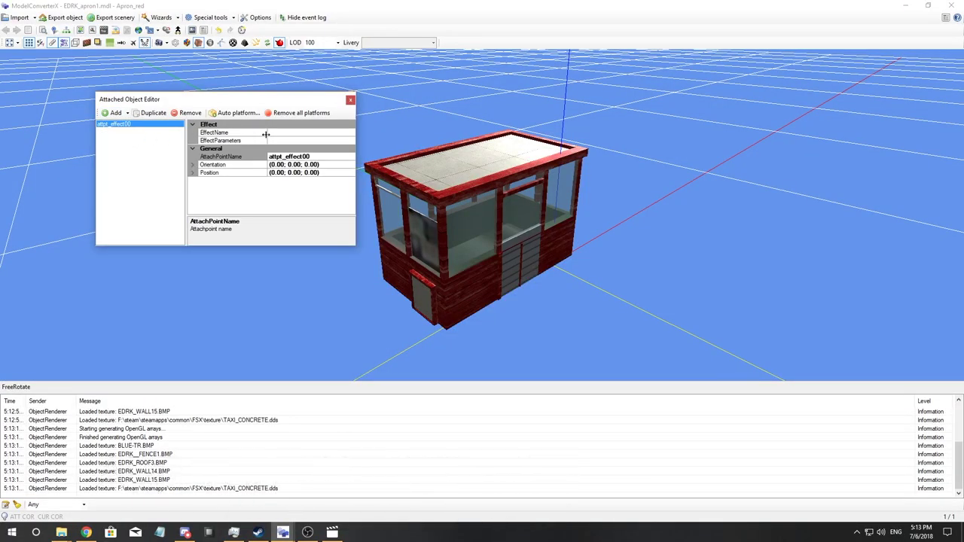
# Assign video_test.fx from the Desktop as the new attach point's effect file
pyautogui.click(300, 134)
pyautogui.click(351, 134)
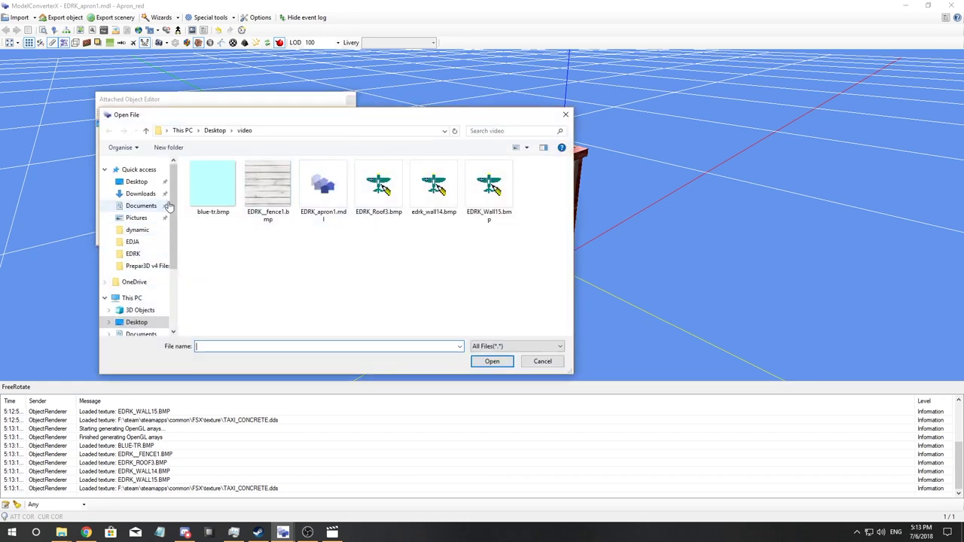
pyautogui.click(215, 130)
pyautogui.scroll(-8, 336, 238)
pyautogui.scroll(-15, 337, 238)
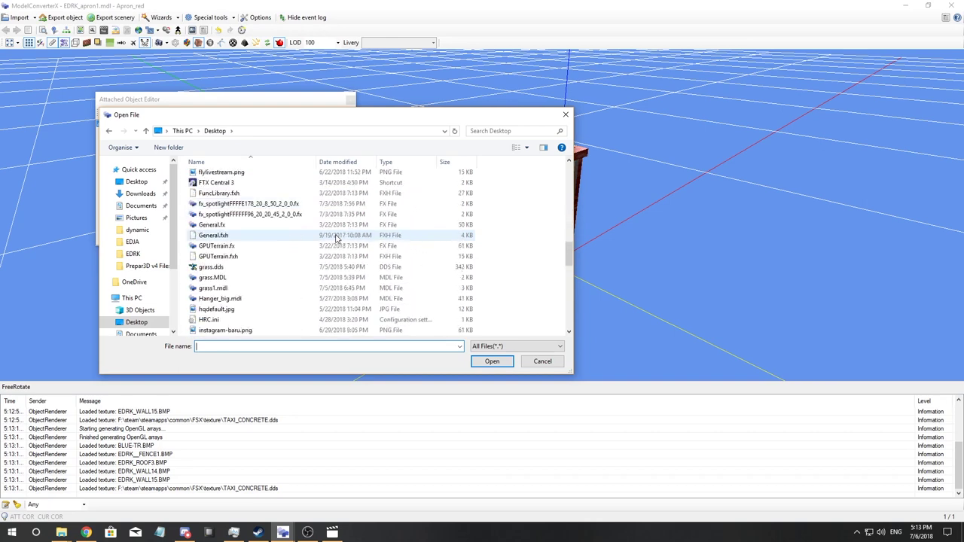
pyautogui.scroll(-2, 298, 238)
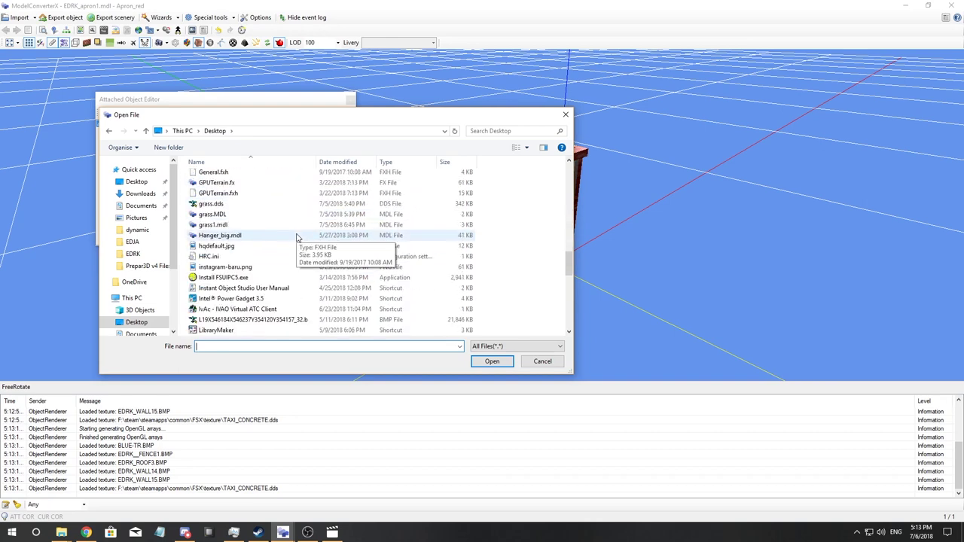
pyautogui.scroll(-5, 298, 238)
pyautogui.scroll(-8, 298, 238)
pyautogui.click(244, 322)
pyautogui.click(491, 361)
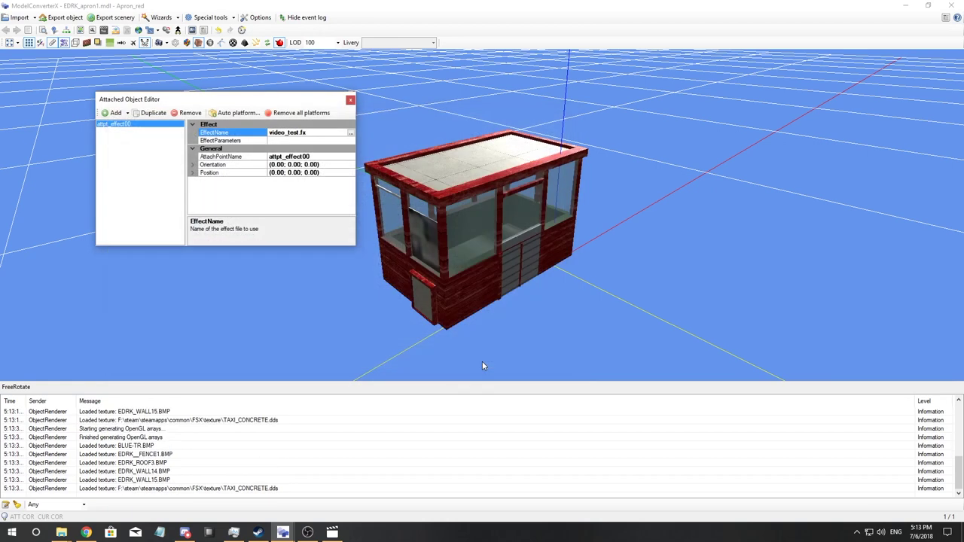
# Set the height coordinate of the effect's position to 5
pyautogui.moveTo(419, 339); pyautogui.dragTo(485, 190)
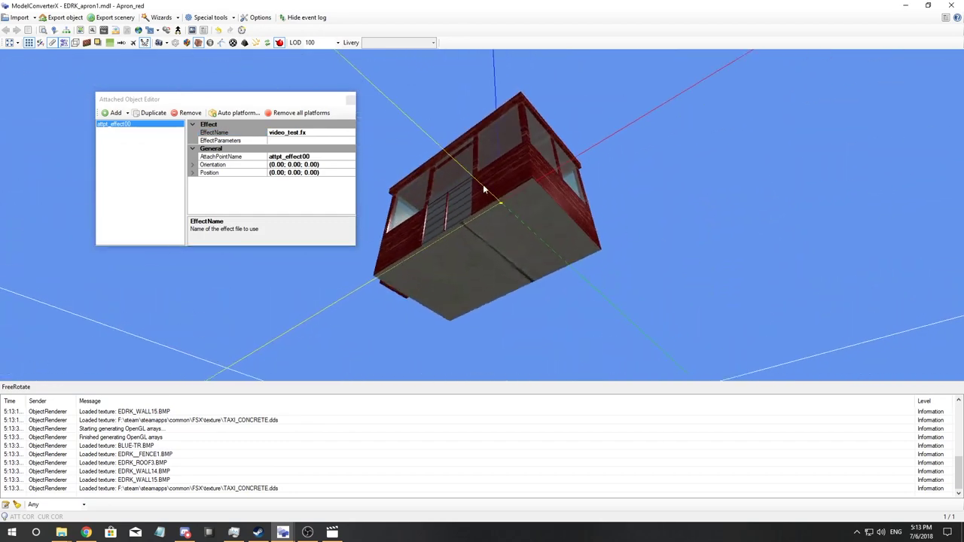
pyautogui.moveTo(590, 195); pyautogui.dragTo(579, 276)
pyautogui.click(298, 141)
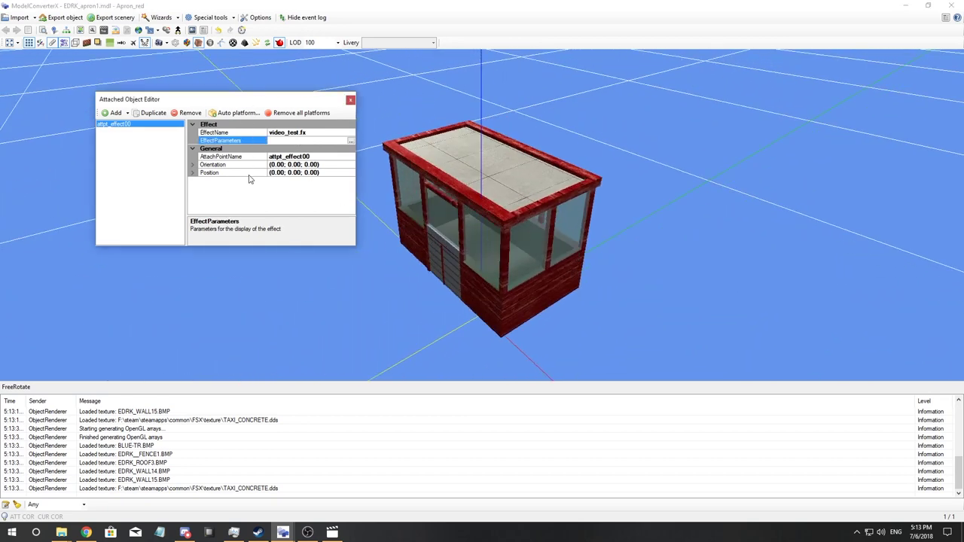
pyautogui.click(326, 165)
pyautogui.click(319, 174)
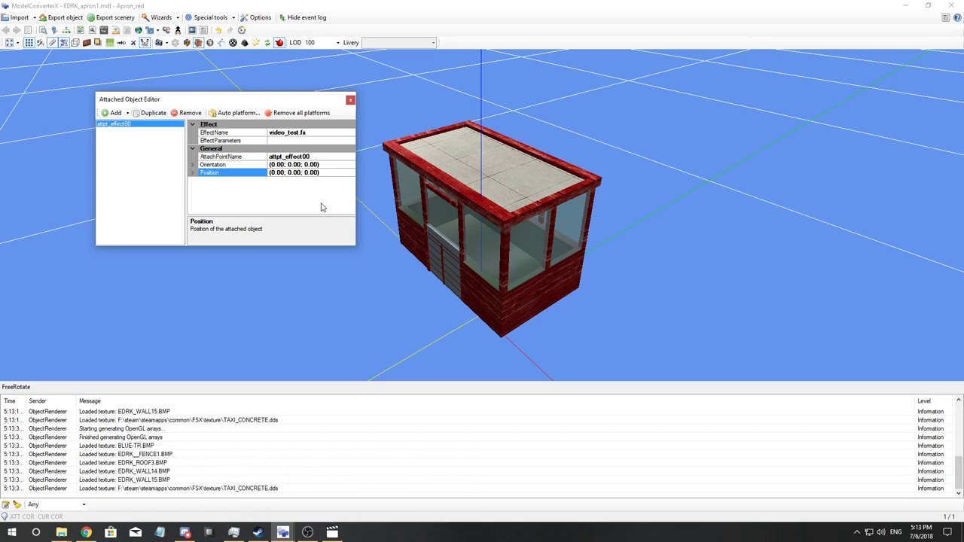
pyautogui.write('5')
pyautogui.click(341, 167)
pyautogui.moveTo(437, 180); pyautogui.dragTo(452, 211)
# Set the effect's position to (0.00; 0.00; 3.00) and check it against the building's roof
pyautogui.click(308, 174)
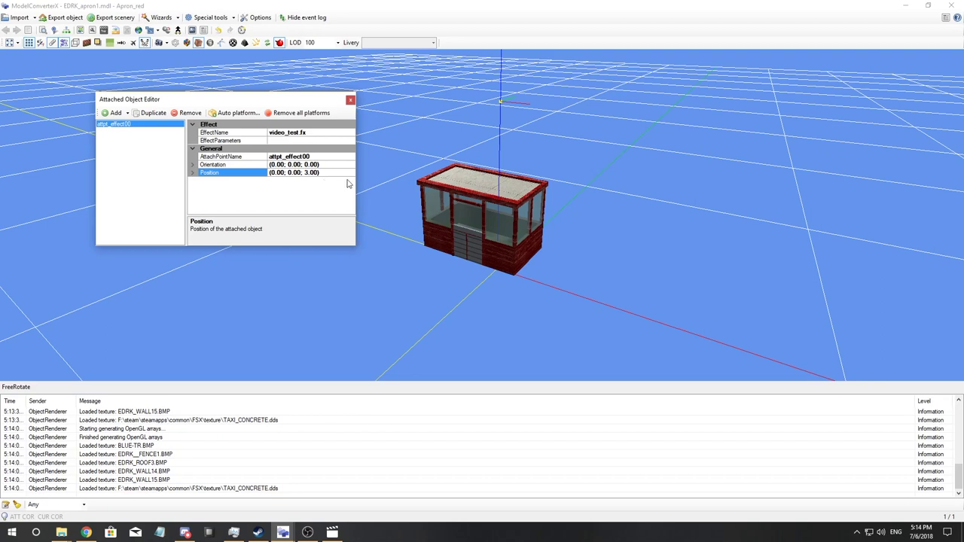
pyautogui.scroll(5, 540, 196)
pyautogui.moveTo(540, 196)
pyautogui.mouseDown()
pyautogui.moveTo(529, 200)
pyautogui.moveTo(540, 196)
pyautogui.mouseUp()
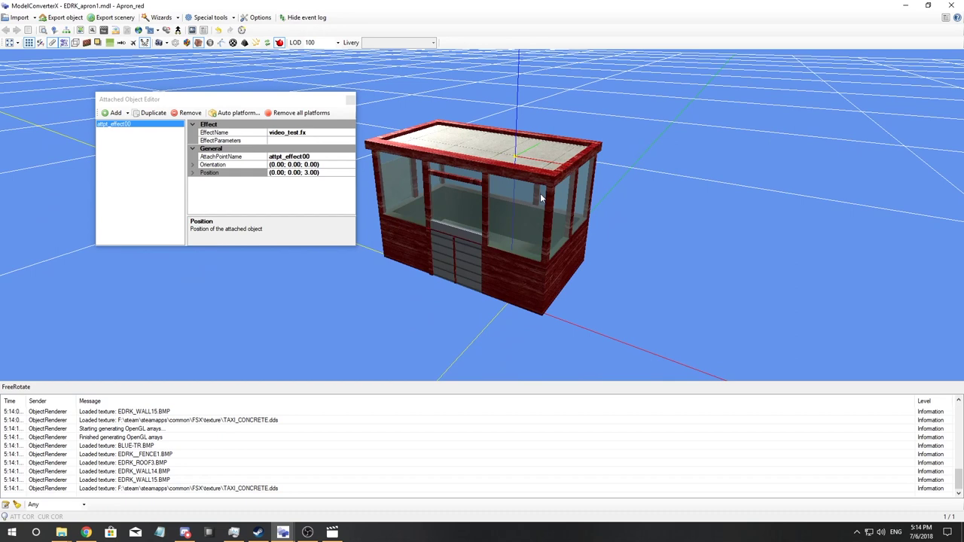
pyautogui.moveTo(534, 199); pyautogui.dragTo(615, 262)
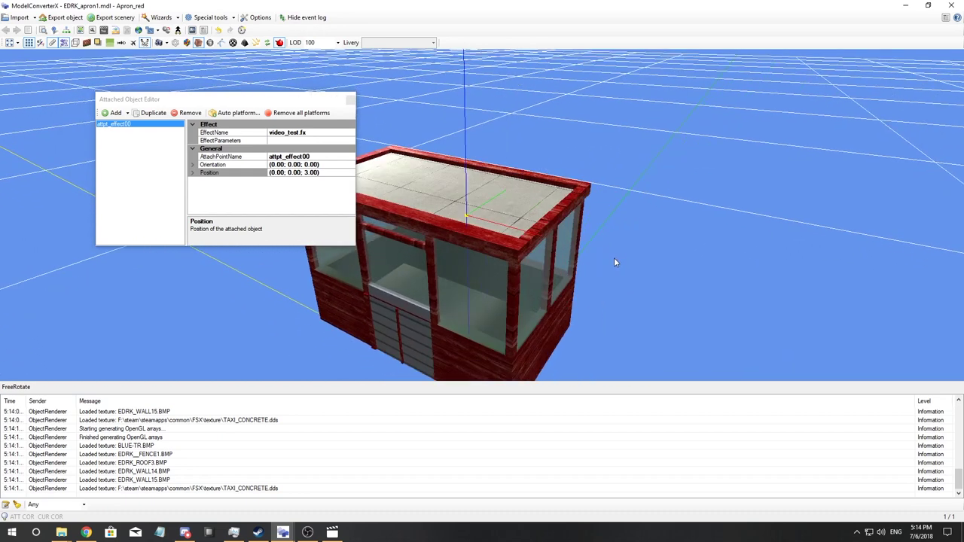
# Set the effect's position to (0.00; 4.00; 4.00), beside the building
pyautogui.click(308, 173)
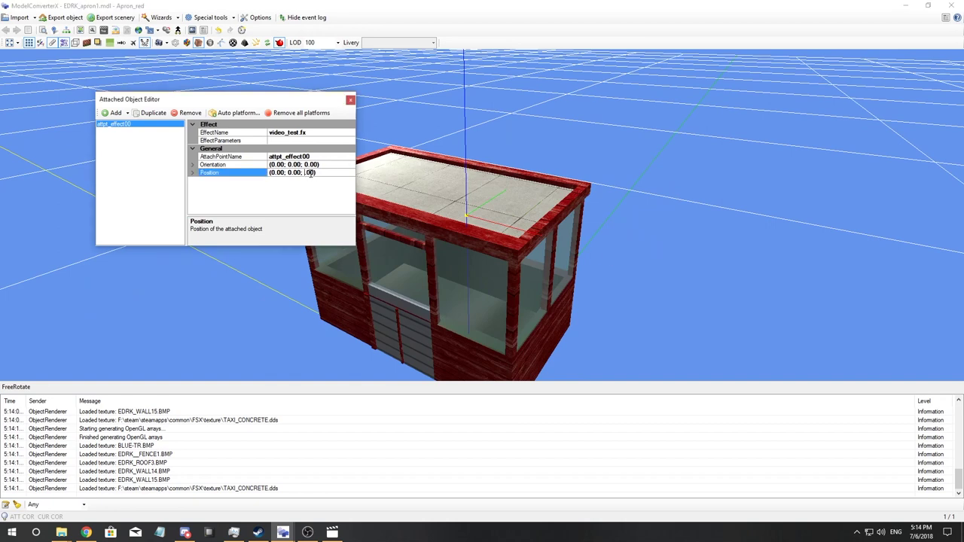
pyautogui.write('4')
pyautogui.click(345, 164)
pyautogui.moveTo(421, 179); pyautogui.dragTo(590, 190)
pyautogui.scroll(-4, 598, 187)
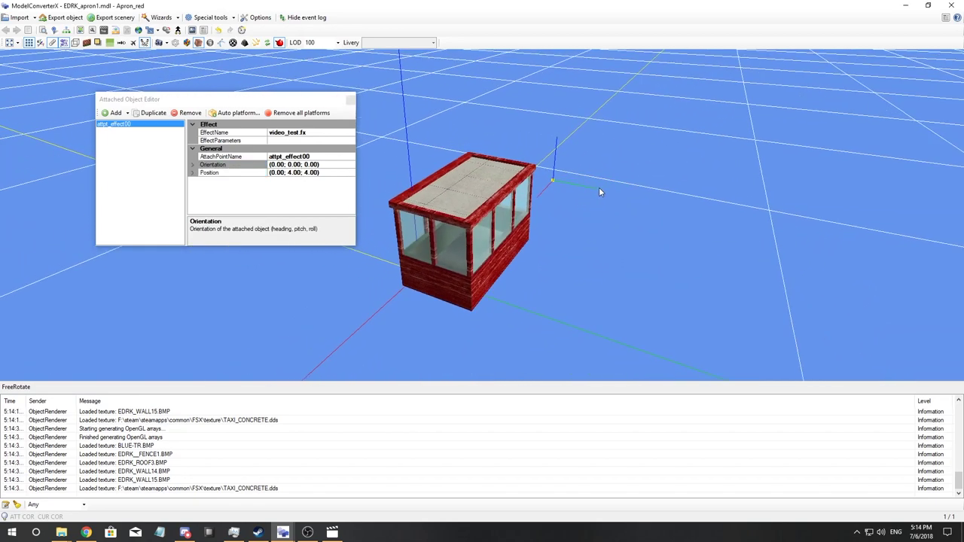
pyautogui.moveTo(604, 189)
pyautogui.mouseDown()
pyautogui.moveTo(625, 187)
pyautogui.moveTo(568, 173)
pyautogui.moveTo(603, 187)
pyautogui.mouseUp()
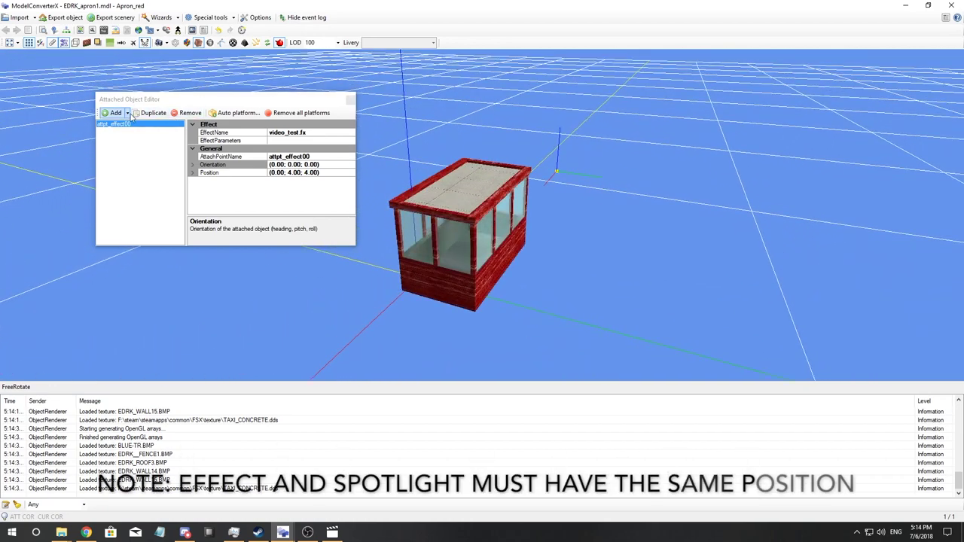
# Copy the effect's position values and add a Spot light attach point to the model
pyautogui.click(271, 172)
pyautogui.moveTo(273, 172); pyautogui.dragTo(319, 173)
pyautogui.hotkey('ctrl', 'c')
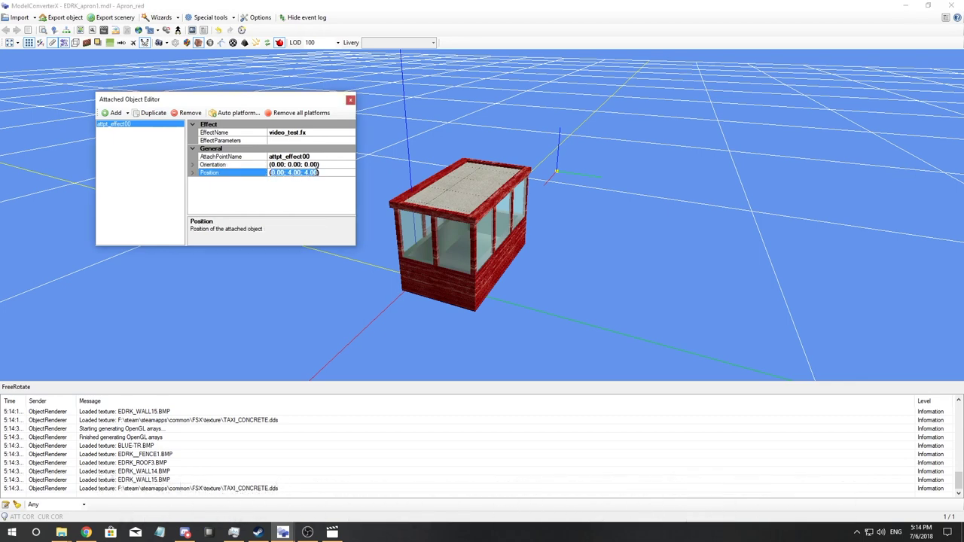
pyautogui.click(113, 112)
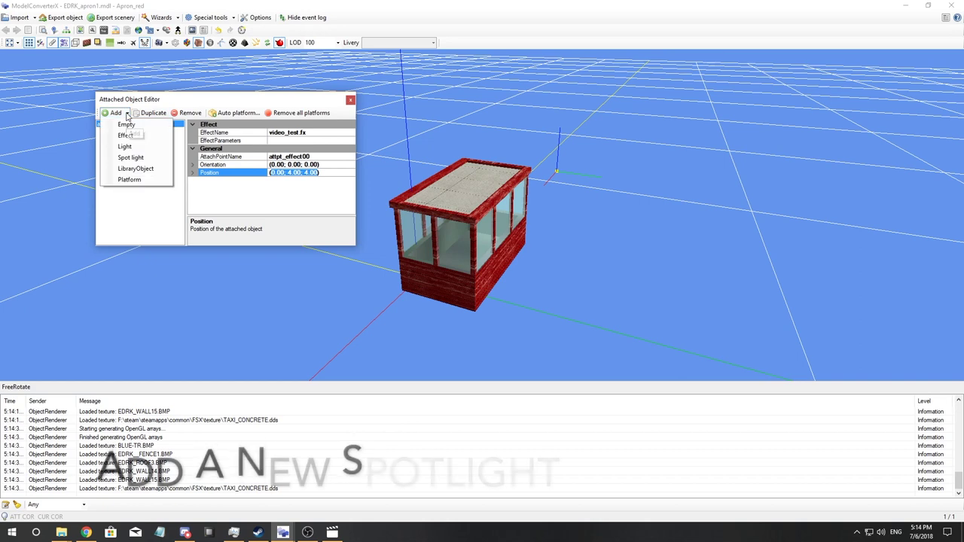
pyautogui.click(136, 159)
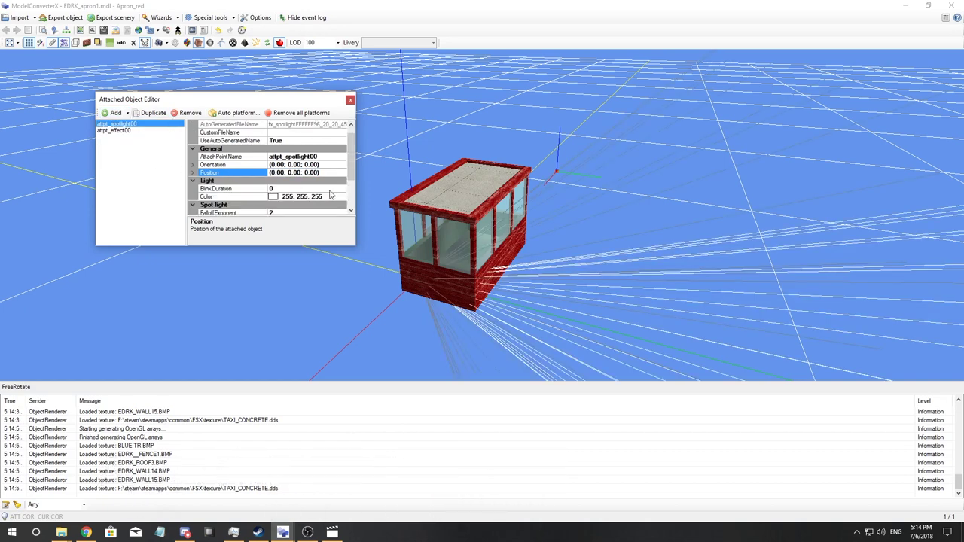
# Paste the copied position (0.00; 4.00; 4.00) into the spot light's position
pyautogui.scroll(-10, 536, 245)
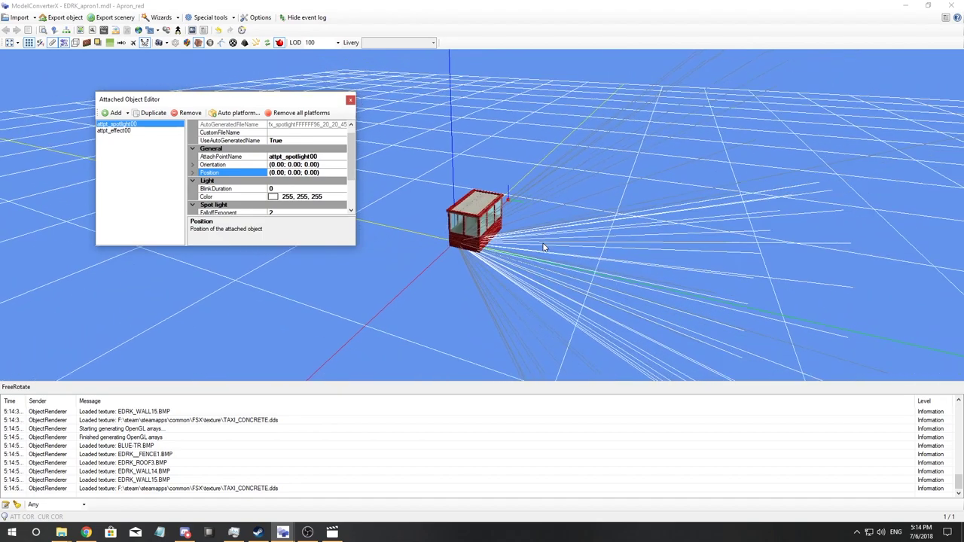
pyautogui.moveTo(799, 301)
pyautogui.mouseDown()
pyautogui.moveTo(728, 280)
pyautogui.moveTo(805, 305)
pyautogui.mouseUp()
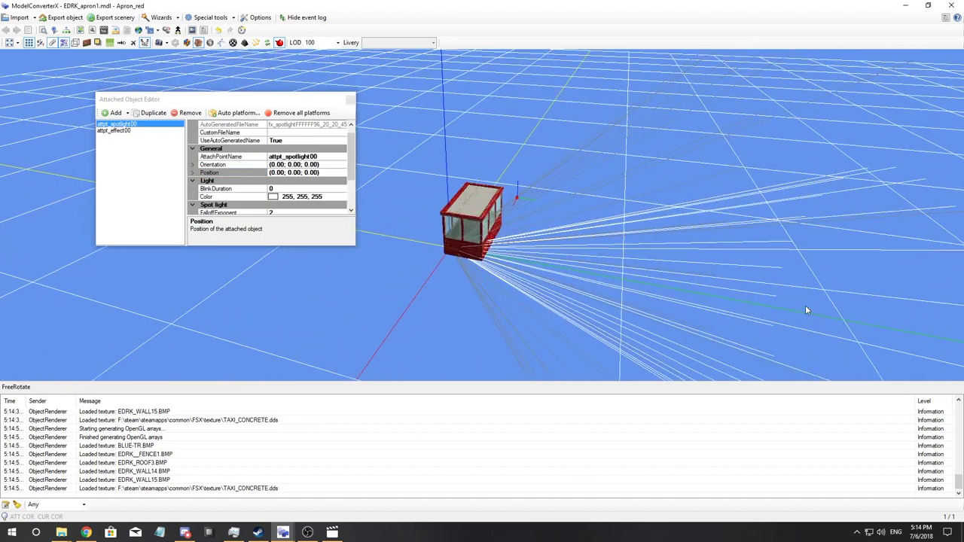
pyautogui.moveTo(270, 173); pyautogui.dragTo(316, 173)
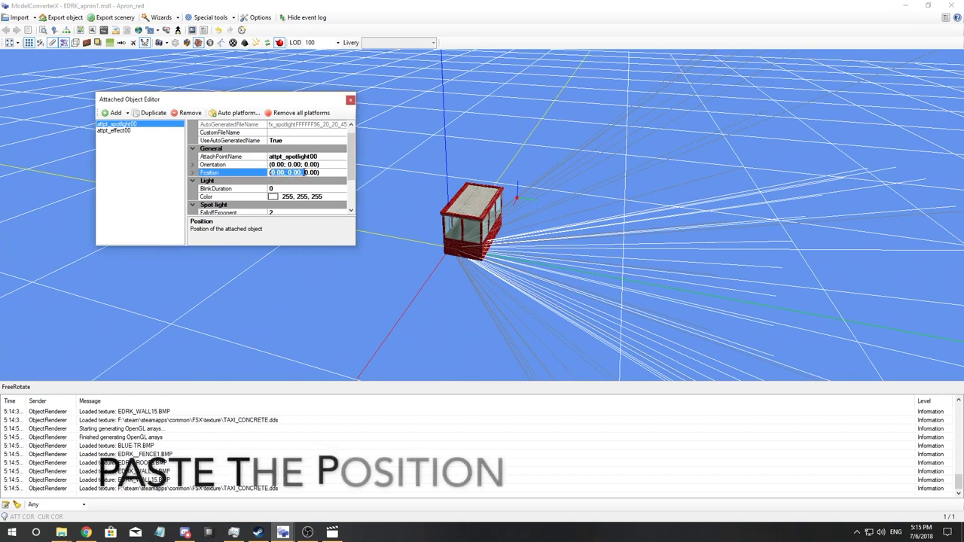
pyautogui.hotkey('ctrl', 'v')
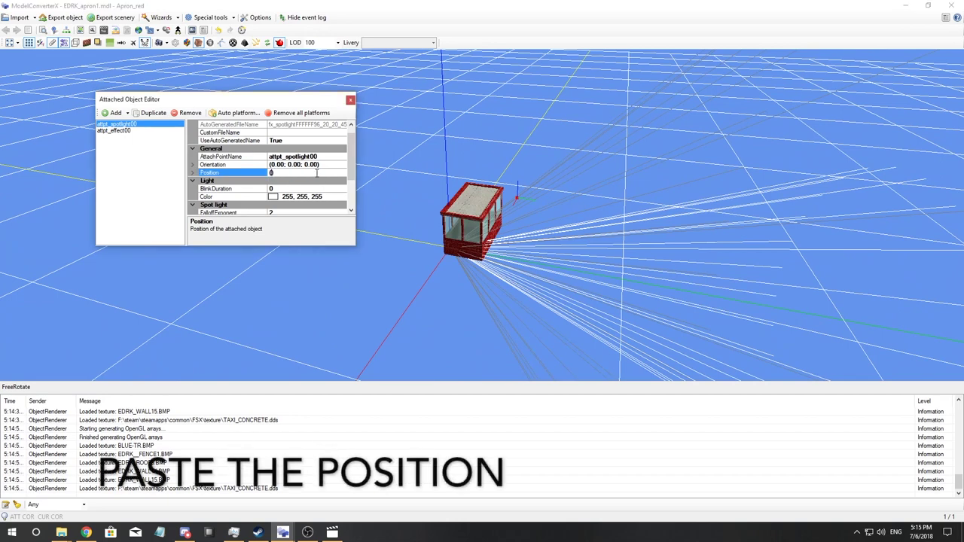
pyautogui.click(331, 165)
pyautogui.moveTo(680, 233)
pyautogui.mouseDown()
pyautogui.moveTo(633, 217)
pyautogui.moveTo(674, 239)
pyautogui.mouseUp()
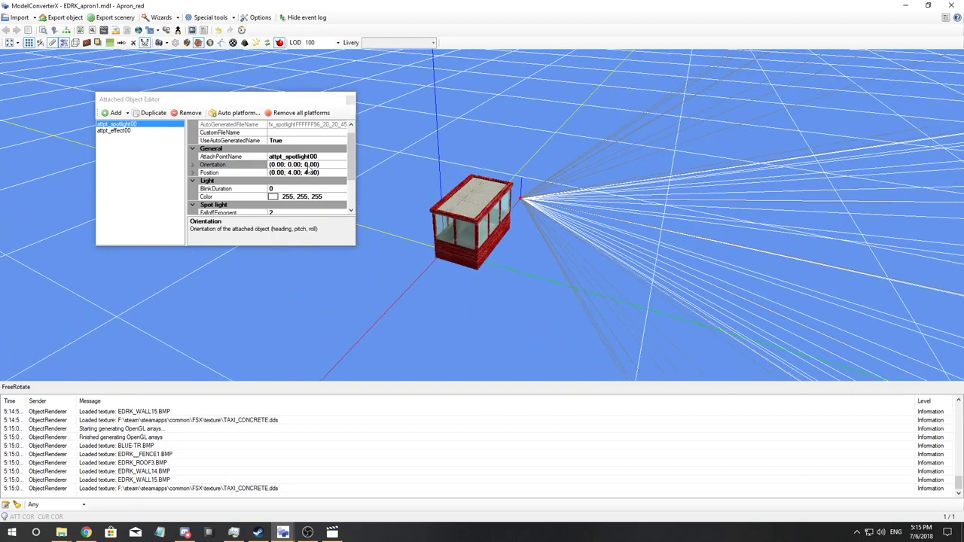
# Set the roll value of the spot light's orientation to 12
pyautogui.click(309, 164)
pyautogui.press('BackSpace')
pyautogui.write('12')
pyautogui.press('Return')
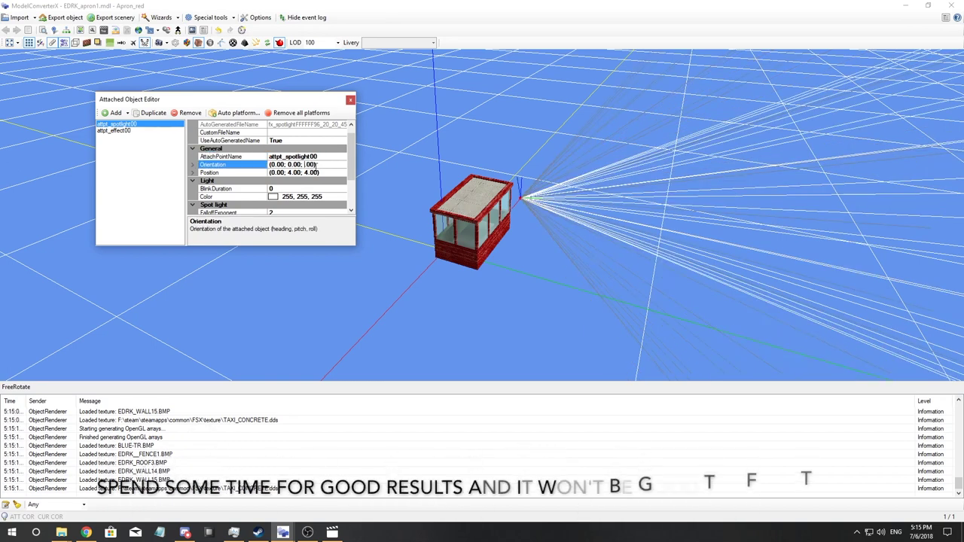
# Set the roll value of the spot light's orientation to -21
pyautogui.press('BackSpace')
pyautogui.press('BackSpace')
pyautogui.write('-21')
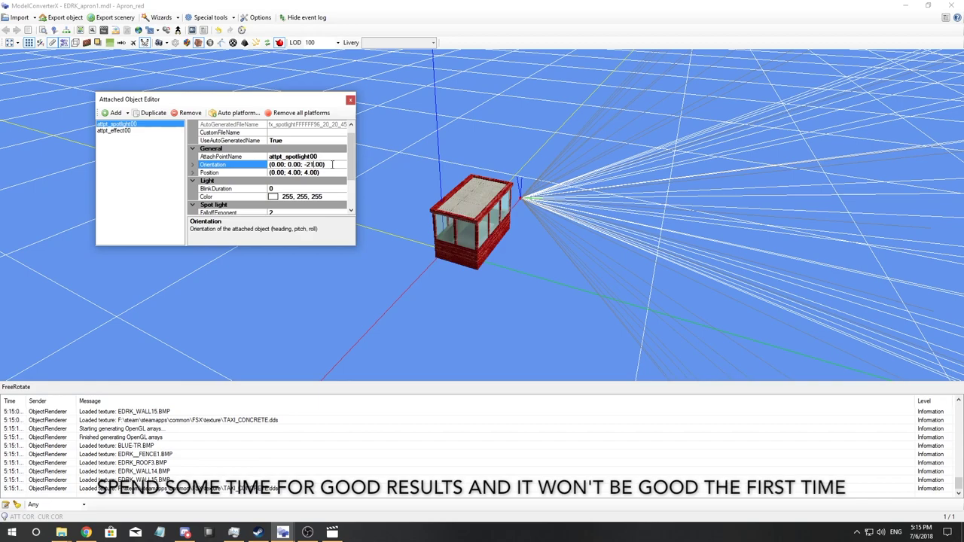
pyautogui.click(328, 156)
pyautogui.moveTo(566, 226)
pyautogui.mouseDown()
pyautogui.moveTo(587, 216)
pyautogui.moveTo(580, 228)
pyautogui.mouseUp()
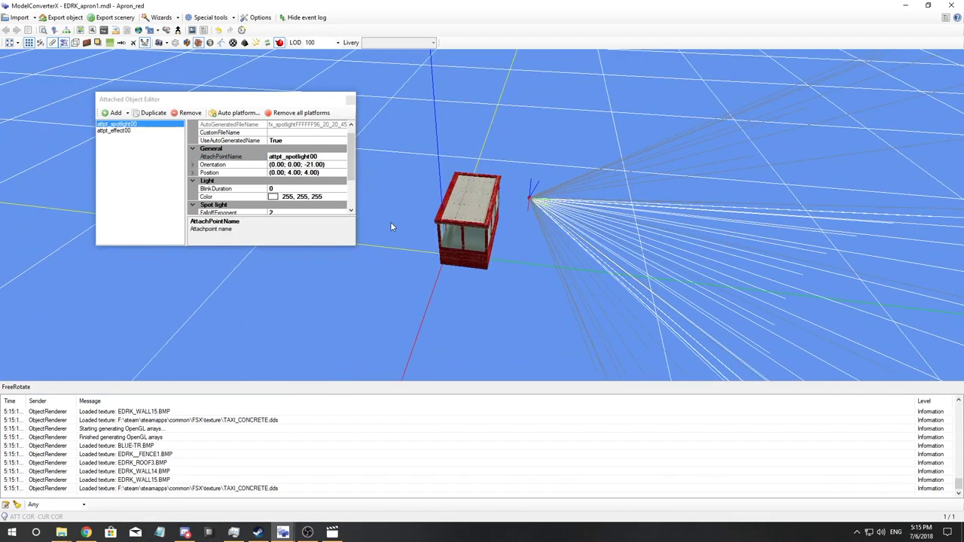
# Set the pitch value of the spot light's orientation to 180
pyautogui.click(291, 164)
pyautogui.write('18')
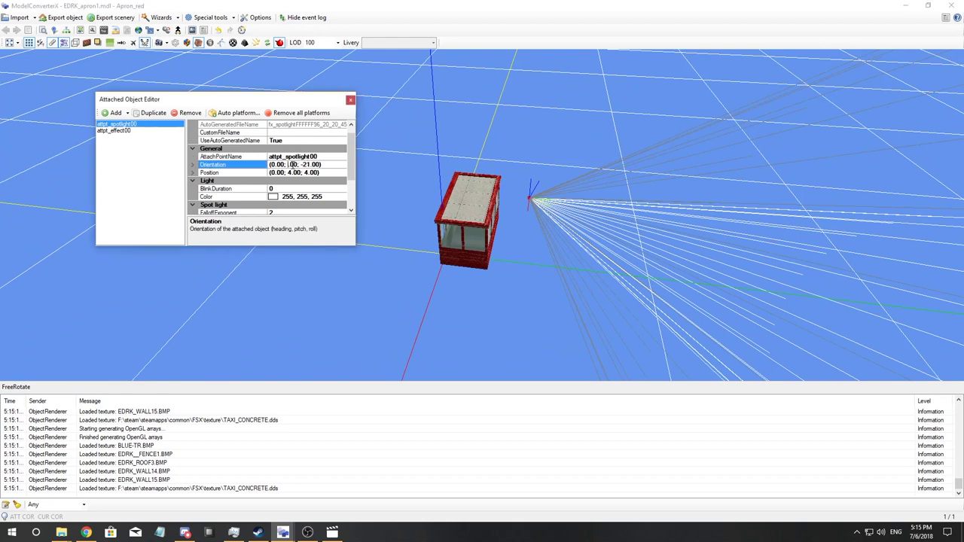
pyautogui.click(333, 157)
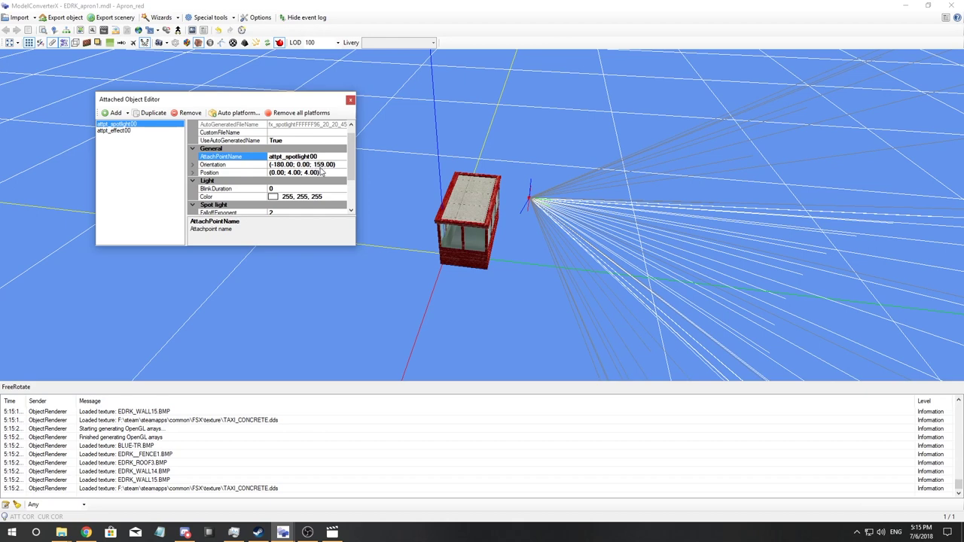
# Replace the roll value of the spot light's orientation with -21 and check the light cone from another angle
pyautogui.click(326, 165)
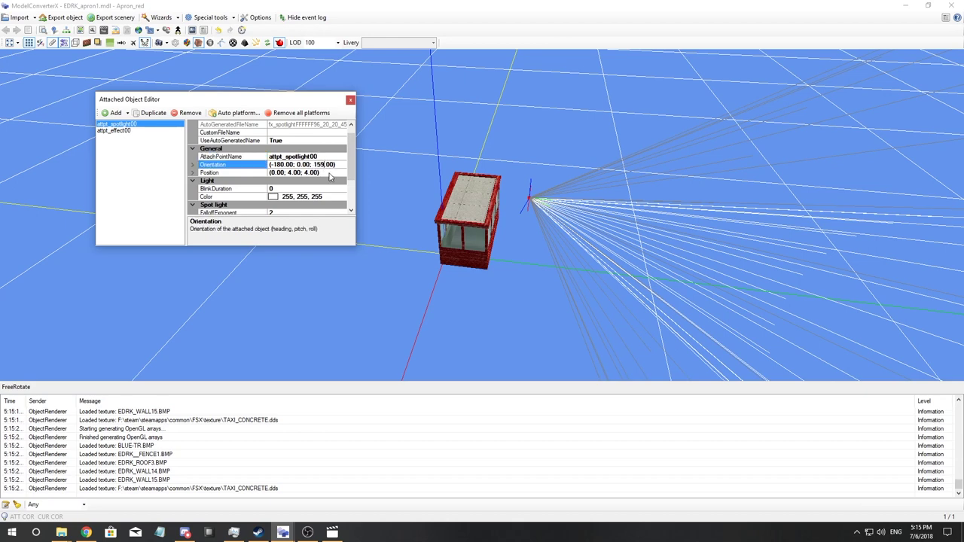
pyautogui.press('BackSpace')
pyautogui.press('BackSpace')
pyautogui.press('BackSpace')
pyautogui.write('-21')
pyautogui.click(332, 156)
pyautogui.moveTo(525, 200)
pyautogui.mouseDown()
pyautogui.moveTo(546, 180)
pyautogui.moveTo(564, 185)
pyautogui.moveTo(500, 184)
pyautogui.moveTo(538, 196)
pyautogui.moveTo(520, 197)
pyautogui.mouseUp()
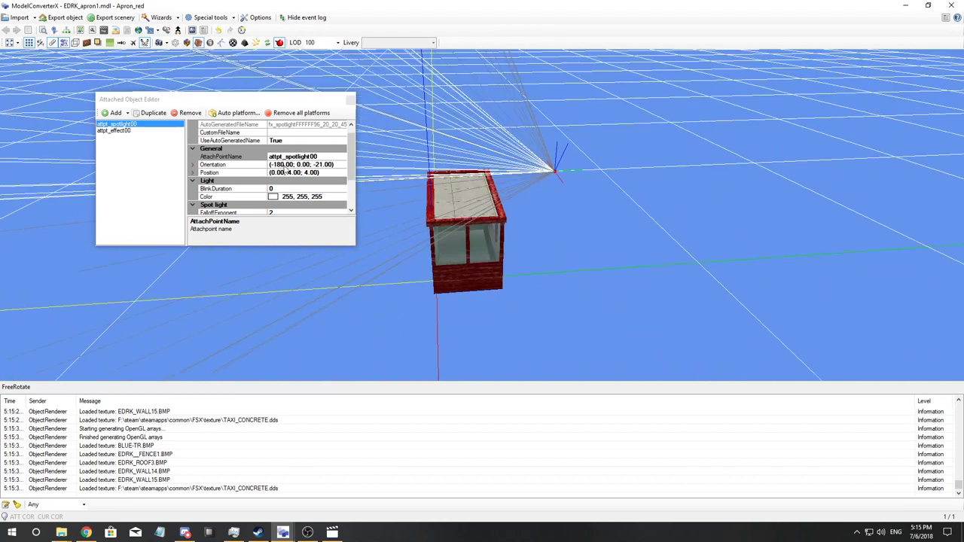
# Set the pitch value of the spot light's orientation to 12
pyautogui.click(299, 165)
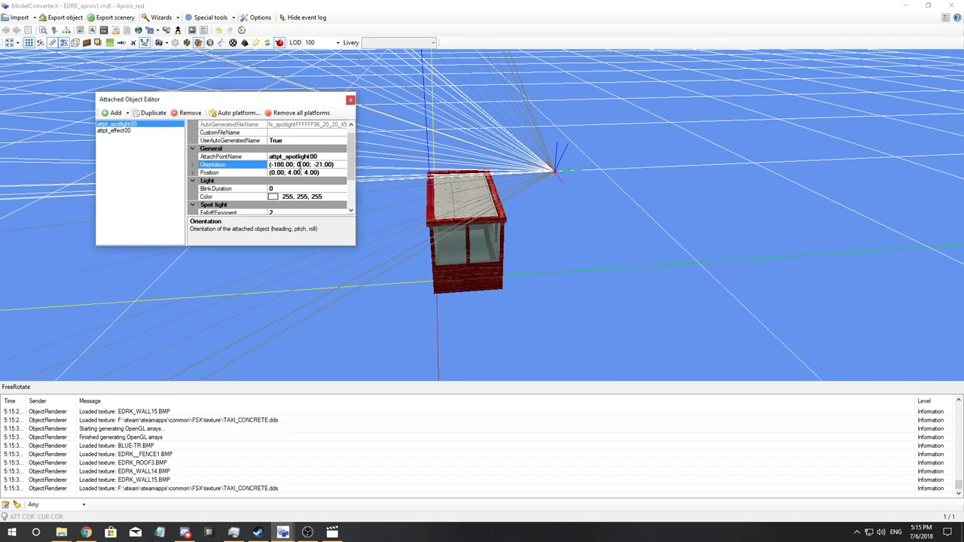
pyautogui.press('BackSpace')
pyautogui.write('12')
pyautogui.click(325, 173)
pyautogui.moveTo(528, 189); pyautogui.dragTo(614, 185)
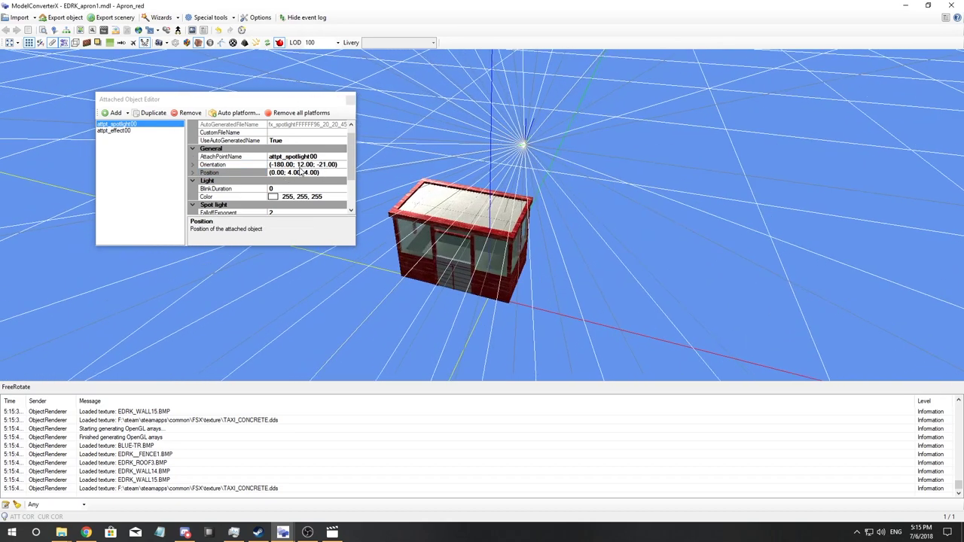
# Set the pitch value of the spot light's orientation to 22
pyautogui.click(300, 165)
pyautogui.press('BackSpace')
pyautogui.write('2')
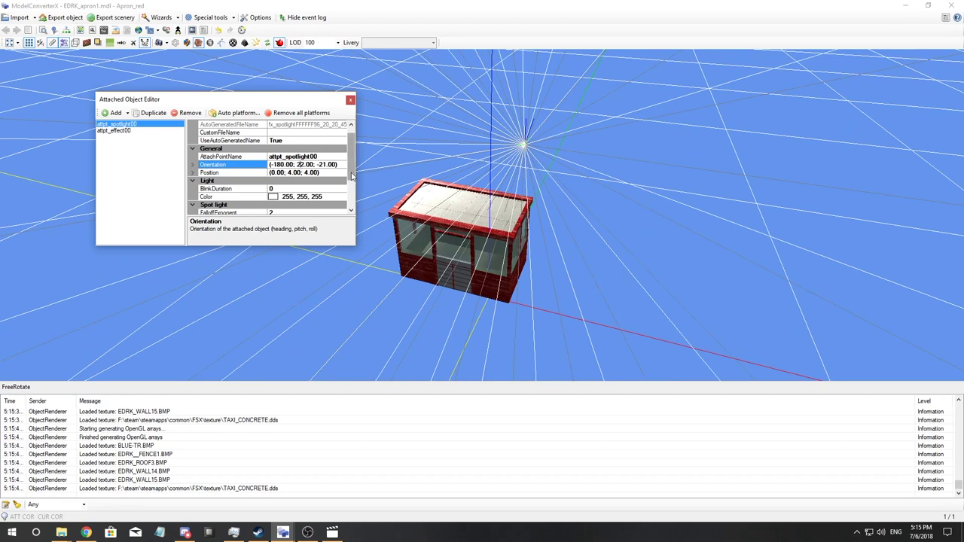
pyautogui.click(336, 173)
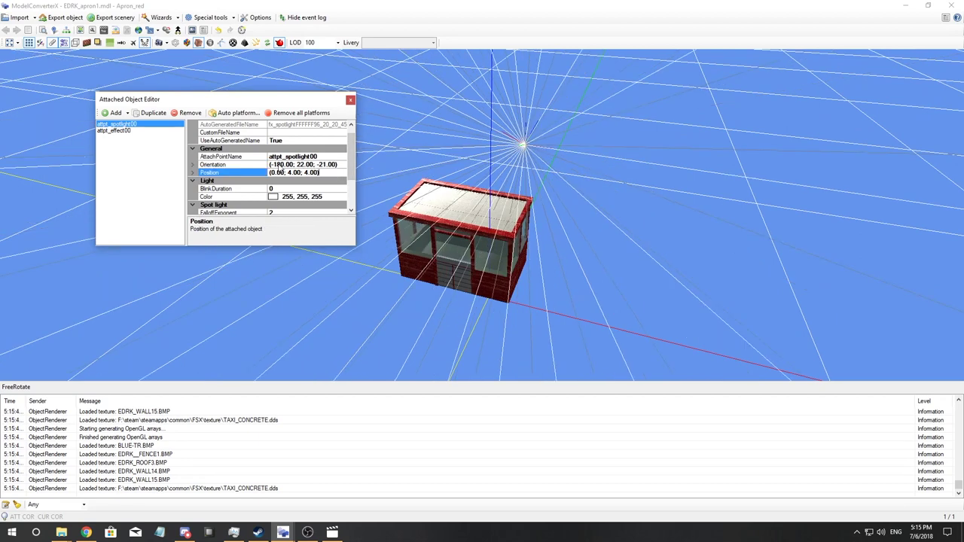
# Set the heading value of the spot light's orientation to -170
pyautogui.click(277, 164)
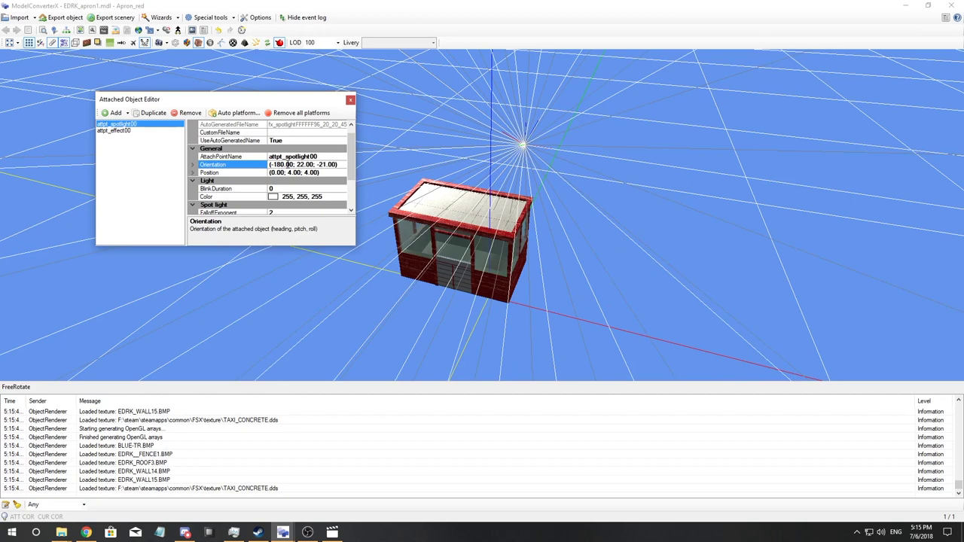
pyautogui.press('BackSpace')
pyautogui.write('7')
pyautogui.click(329, 172)
pyautogui.moveTo(641, 181); pyautogui.dragTo(588, 188)
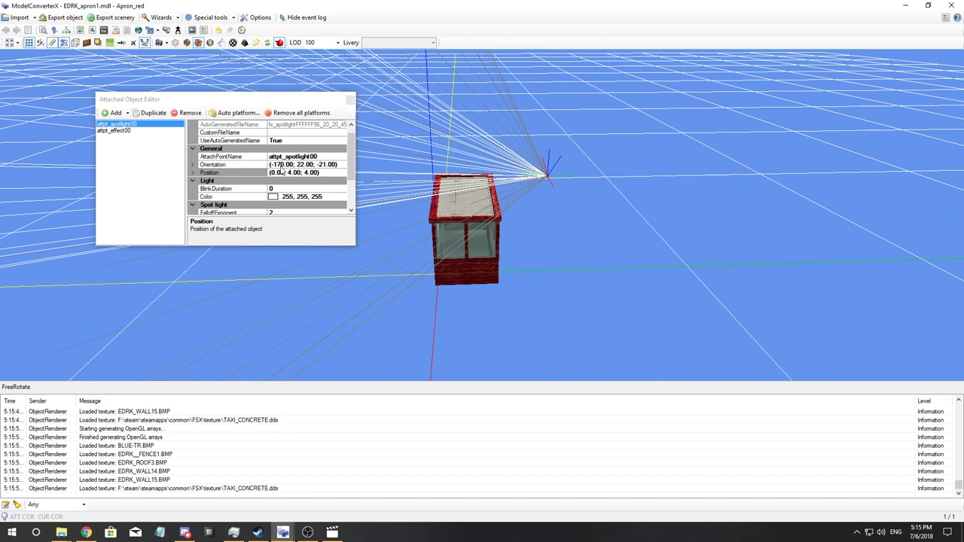
# Set the heading value of the spot light's orientation to -135
pyautogui.click(279, 164)
pyautogui.press('BackSpace')
pyautogui.write('3')
pyautogui.press('BackSpace')
pyautogui.write('5')
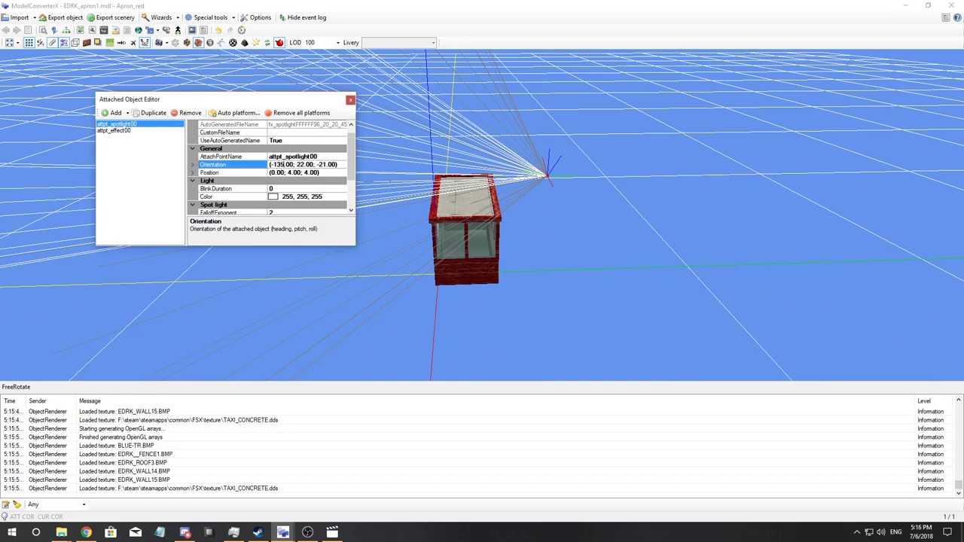
pyautogui.click(339, 174)
pyautogui.moveTo(480, 188); pyautogui.dragTo(438, 214)
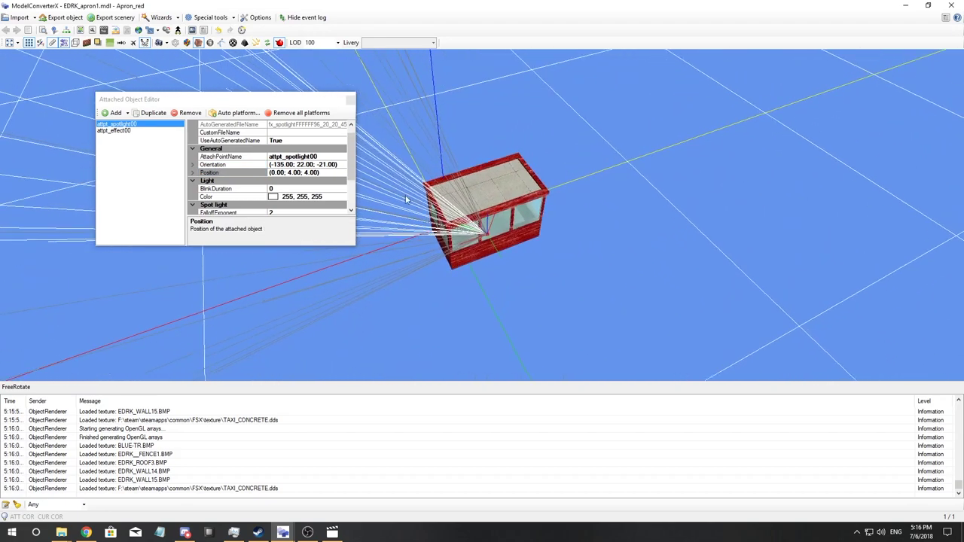
# Set the roll value of the spot light's orientation to -11
pyautogui.click(322, 165)
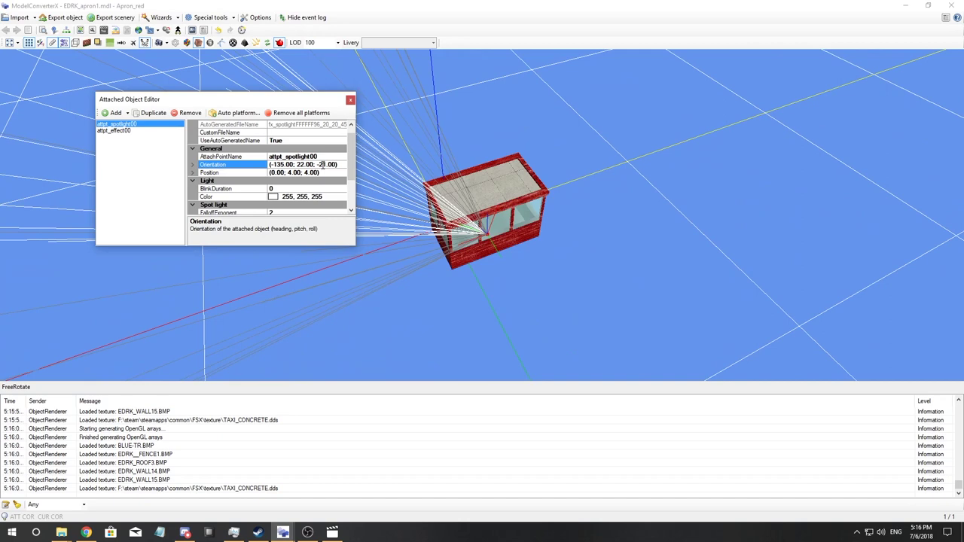
pyautogui.click(330, 173)
pyautogui.moveTo(497, 235); pyautogui.dragTo(636, 230)
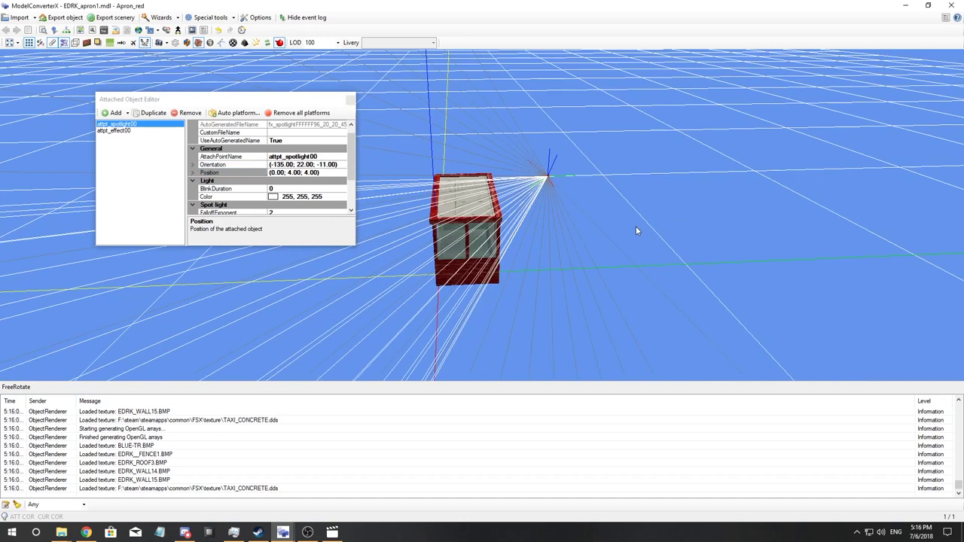
# Set the heading value of the spot light's orientation to -180
pyautogui.click(285, 164)
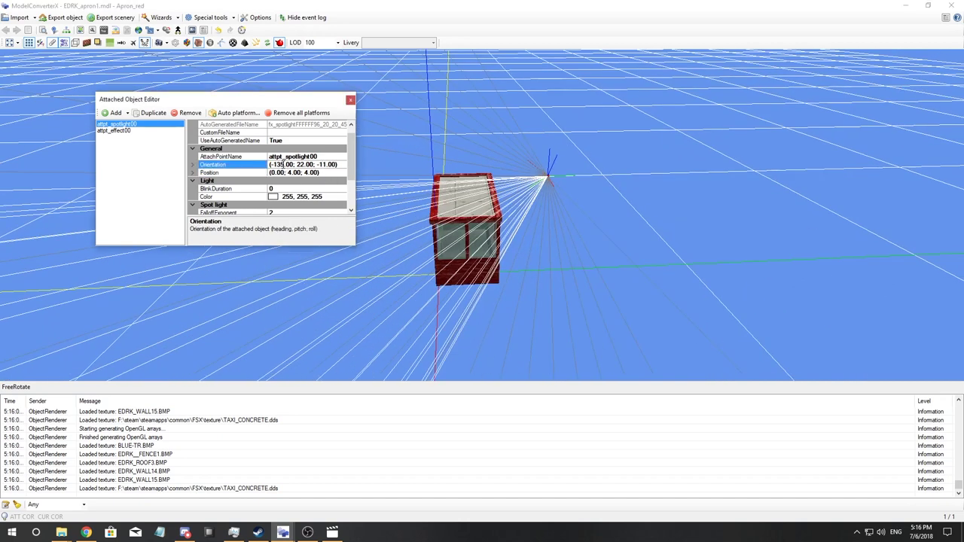
pyautogui.press('BackSpace')
pyautogui.write('4')
pyautogui.press('Return')
pyautogui.click(283, 164)
pyautogui.press('BackSpace')
pyautogui.press('BackSpace')
pyautogui.write('8')
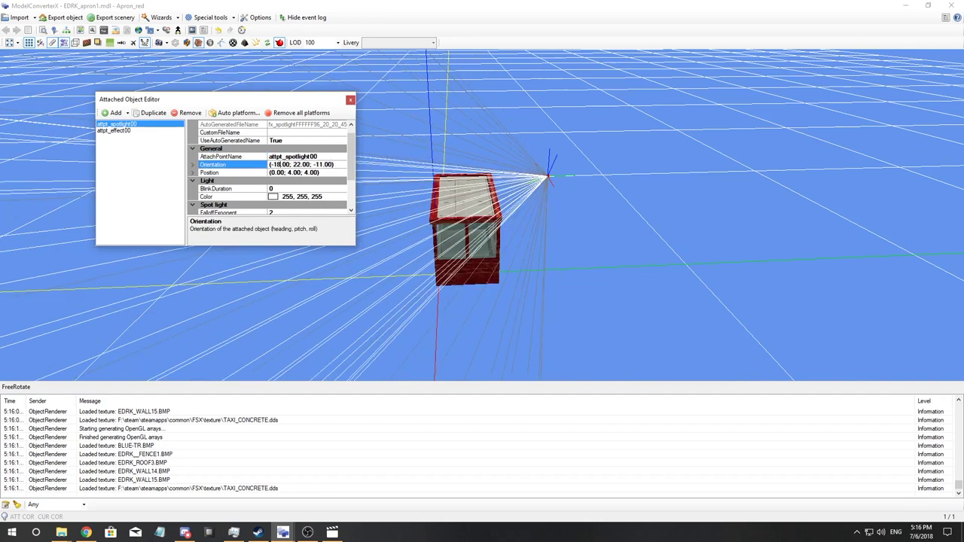
pyautogui.write('0')
pyautogui.press('Return')
pyautogui.moveTo(572, 241); pyautogui.dragTo(475, 226)
# Set the roll value of the spot light's orientation to -41
pyautogui.click(322, 165)
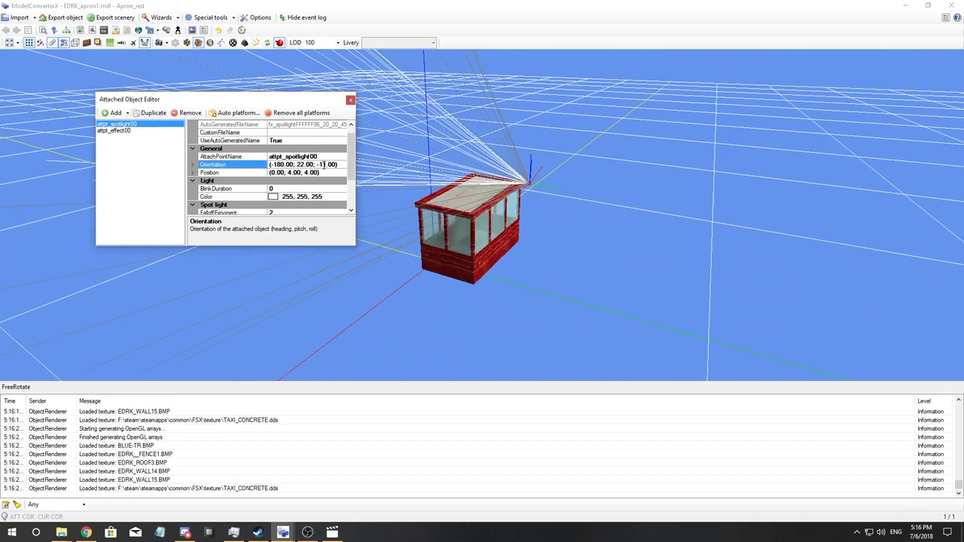
pyautogui.press('Return')
pyautogui.moveTo(626, 216); pyautogui.dragTo(693, 218)
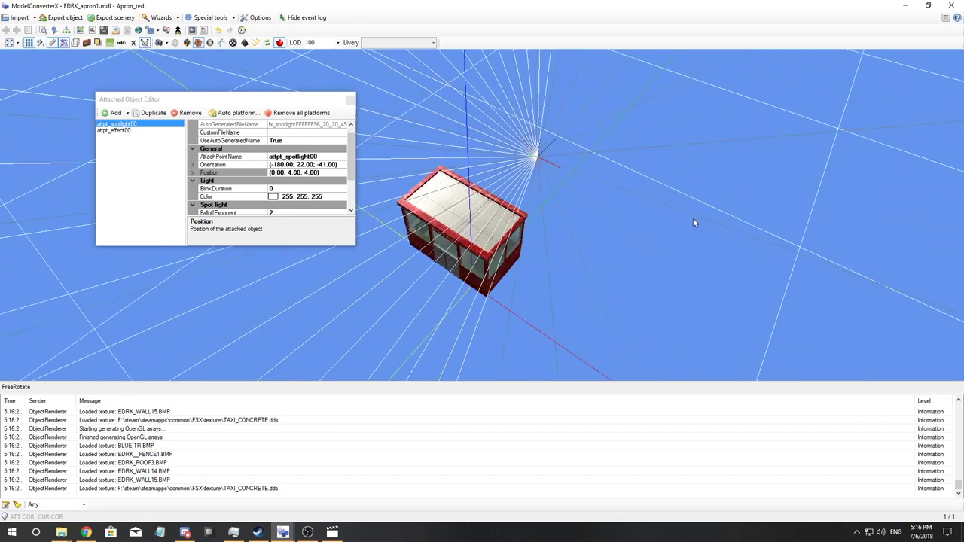
# Set the roll value of the spot light's orientation to 21
pyautogui.click(323, 165)
pyautogui.press('BackSpace')
pyautogui.press('BackSpace')
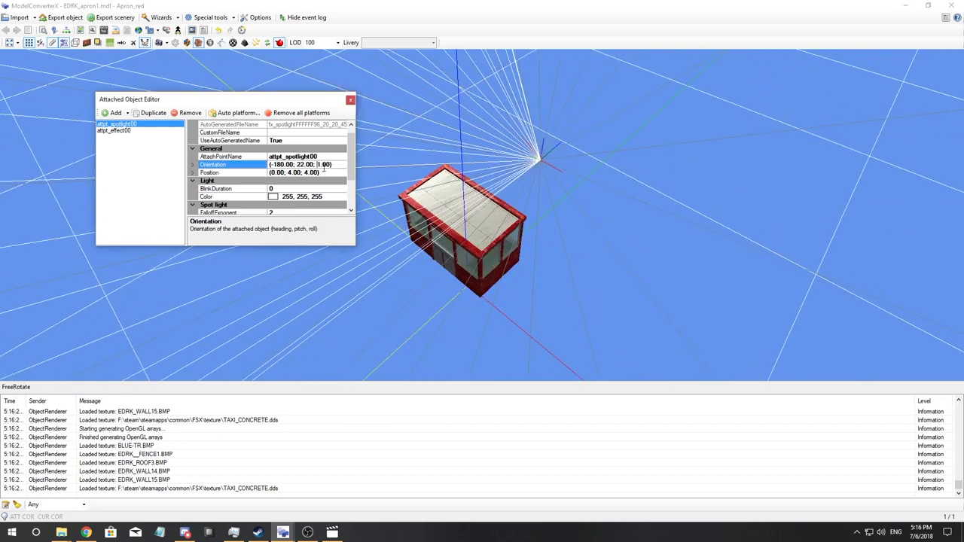
pyautogui.write('2')
pyautogui.press('Return')
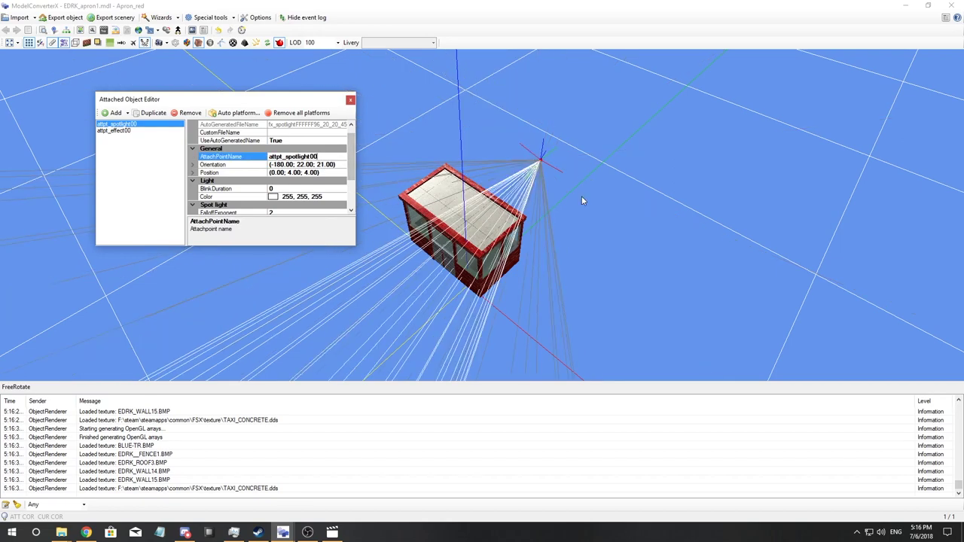
pyautogui.moveTo(581, 200); pyautogui.dragTo(562, 161)
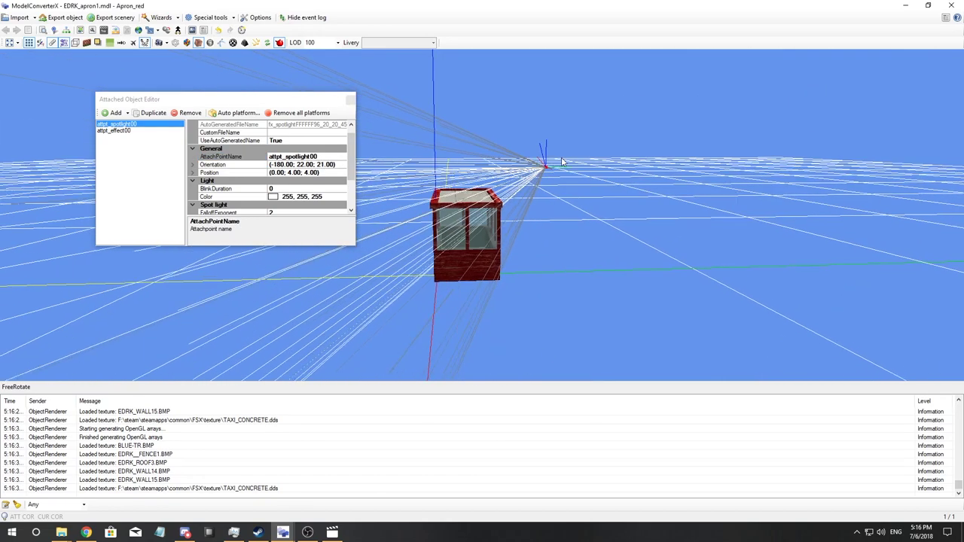
# Set the roll value of the spot light's orientation to 31
pyautogui.click(322, 165)
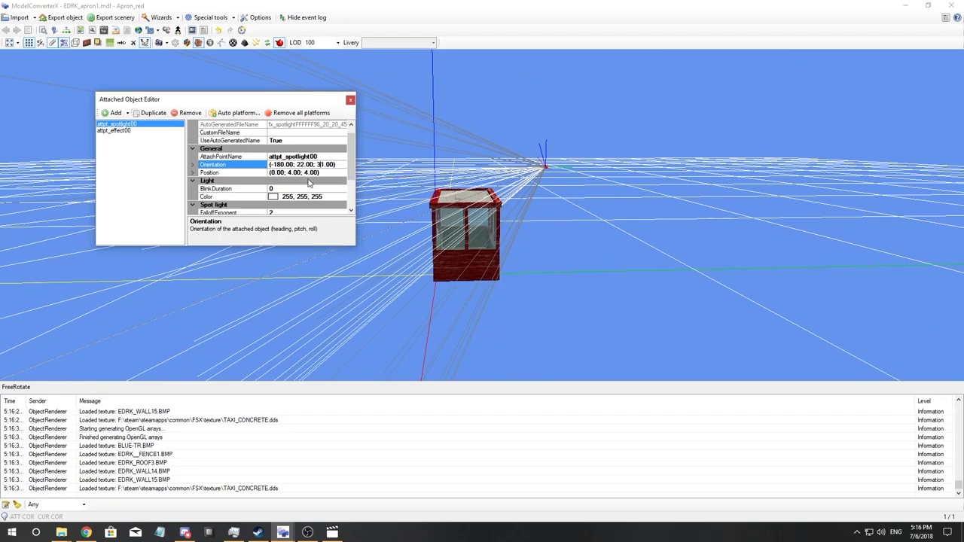
pyautogui.click(331, 173)
pyautogui.moveTo(542, 226); pyautogui.dragTo(515, 223)
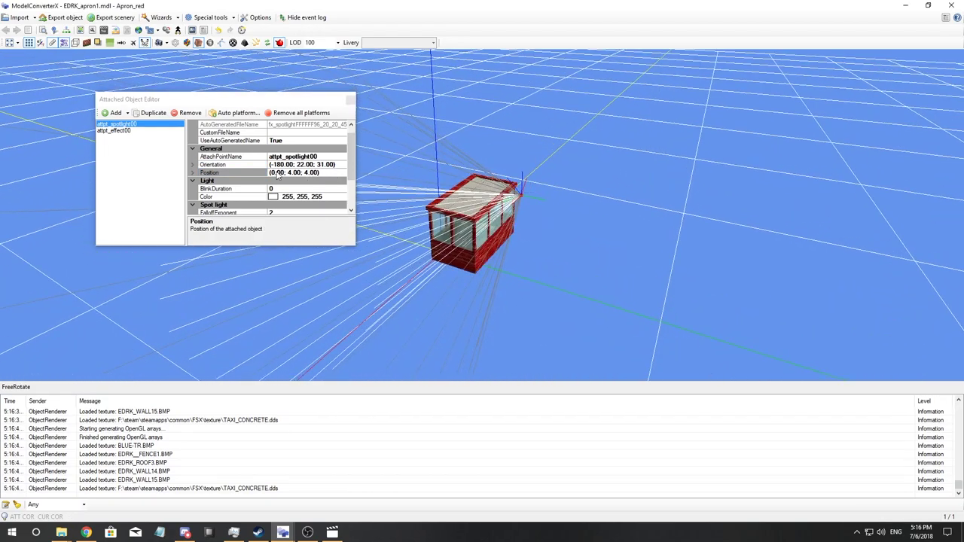
# Set the spot light's position to (0.00; 7.00; 6.00)
pyautogui.click(291, 172)
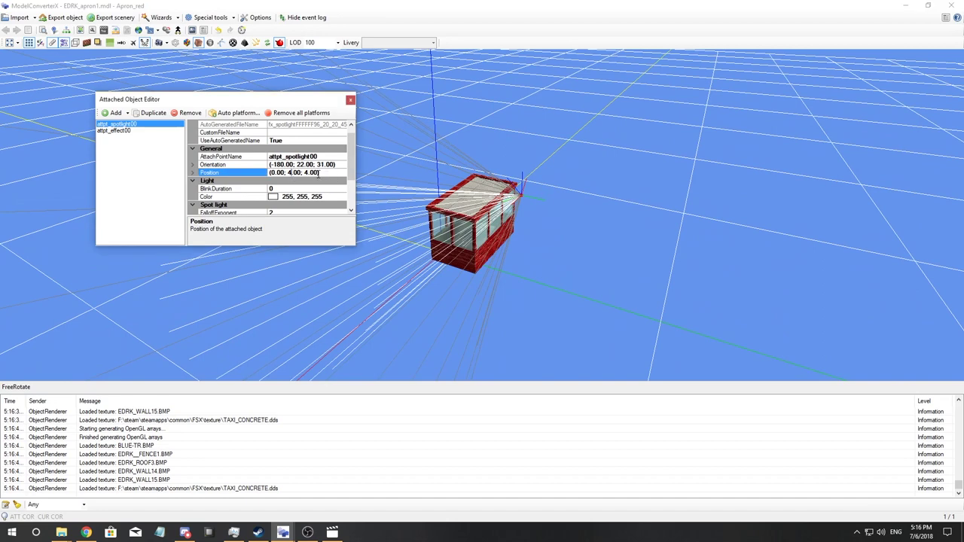
pyautogui.press('BackSpace')
pyautogui.write('7')
pyautogui.write('6')
pyautogui.click(341, 166)
pyautogui.moveTo(467, 207); pyautogui.dragTo(519, 238)
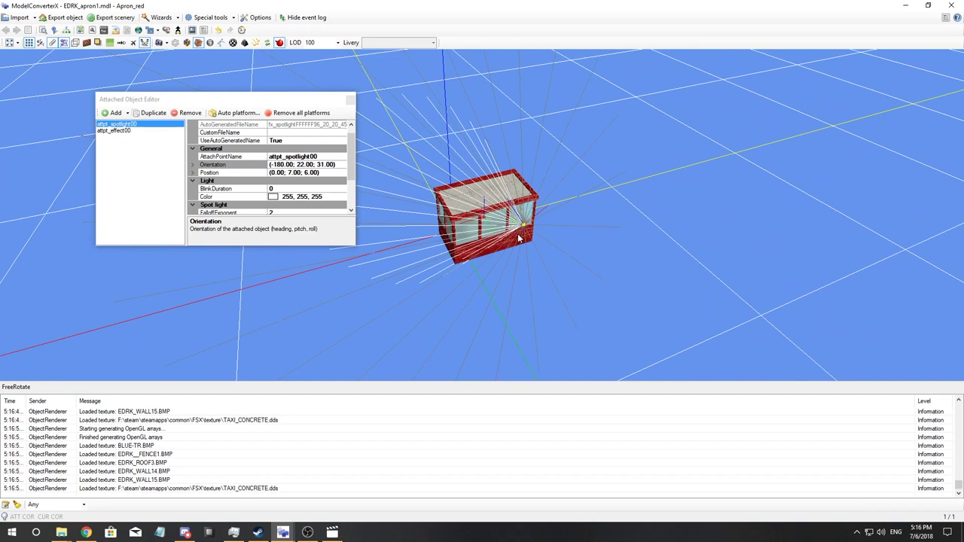
# Set the heading value of the spot light's orientation to -190
pyautogui.click(280, 165)
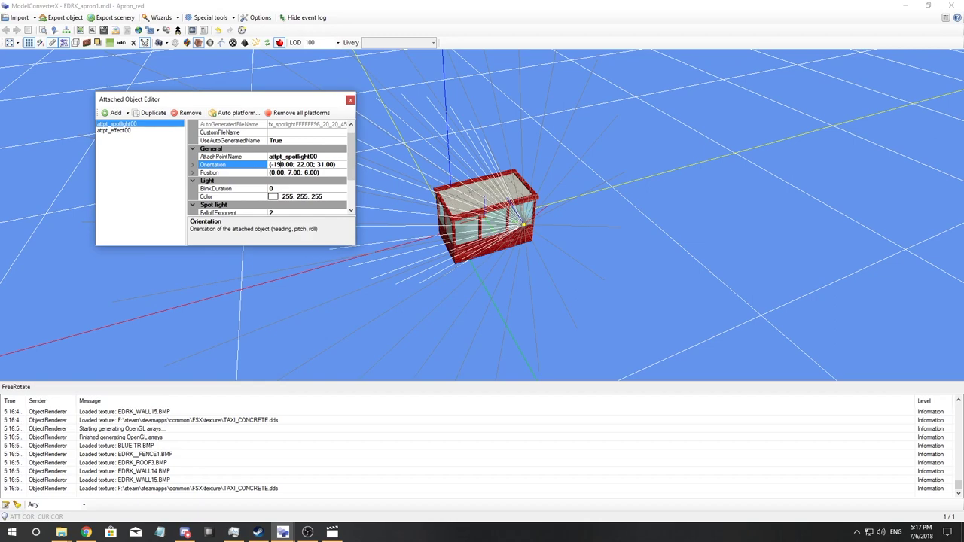
pyautogui.click(333, 174)
pyautogui.moveTo(547, 226); pyautogui.dragTo(566, 219)
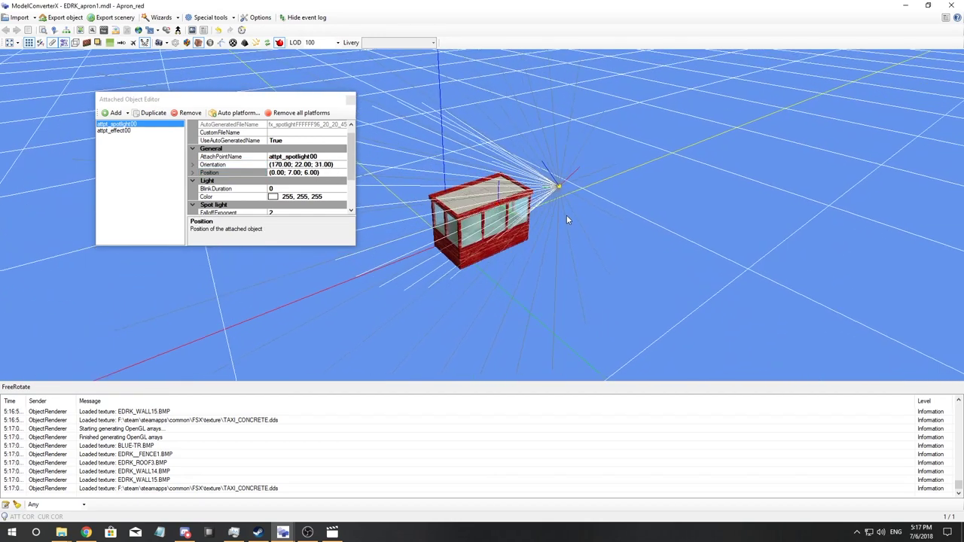
# Set the roll value of the spot light's orientation to 41
pyautogui.click(319, 165)
pyautogui.press('BackSpace')
pyautogui.write('4')
pyautogui.click(327, 173)
pyautogui.moveTo(559, 191)
pyautogui.mouseDown()
pyautogui.moveTo(712, 141)
pyautogui.moveTo(655, 190)
pyautogui.moveTo(550, 179)
pyautogui.moveTo(553, 194)
pyautogui.mouseUp()
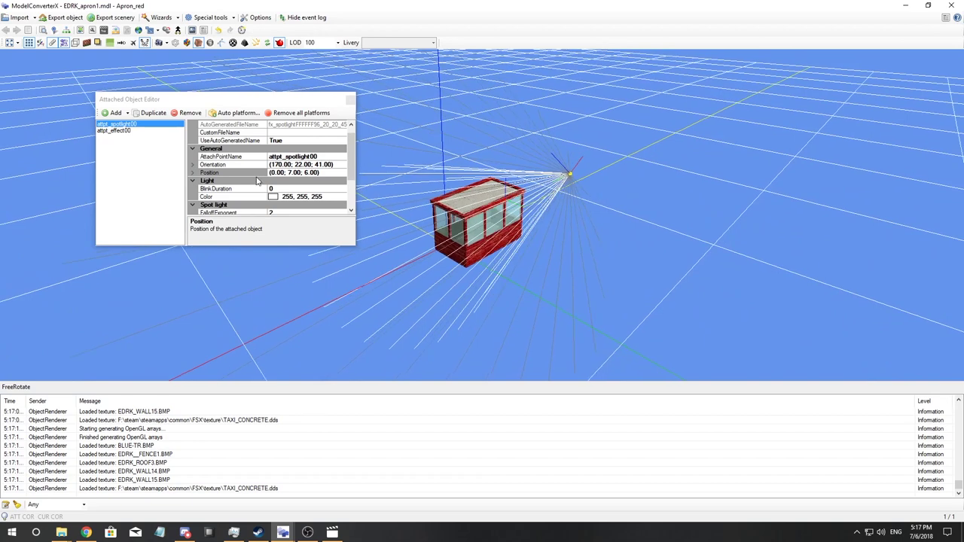
# Set the attached effect's position to (0.00; 7.00; 6.00), matching the spot light
pyautogui.click(120, 131)
pyautogui.click(290, 172)
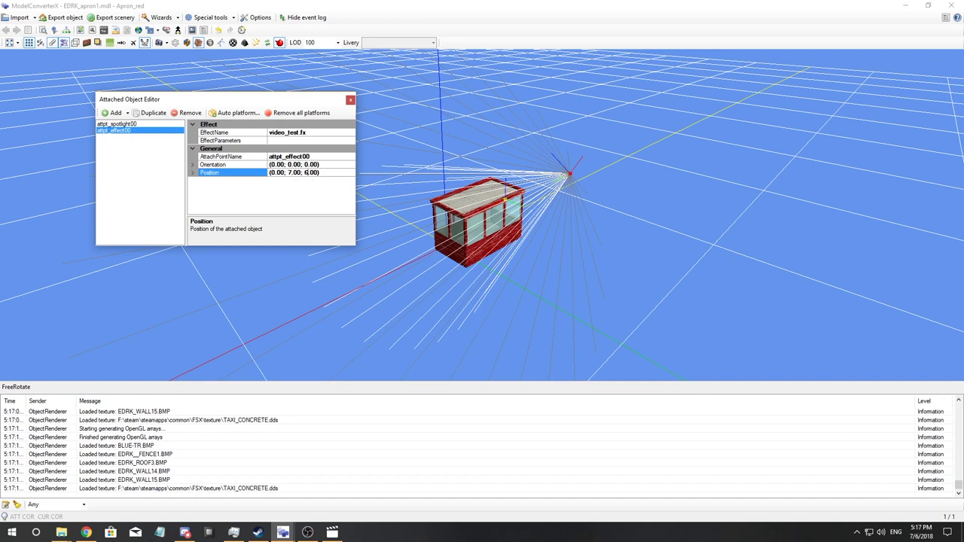
pyautogui.click(321, 164)
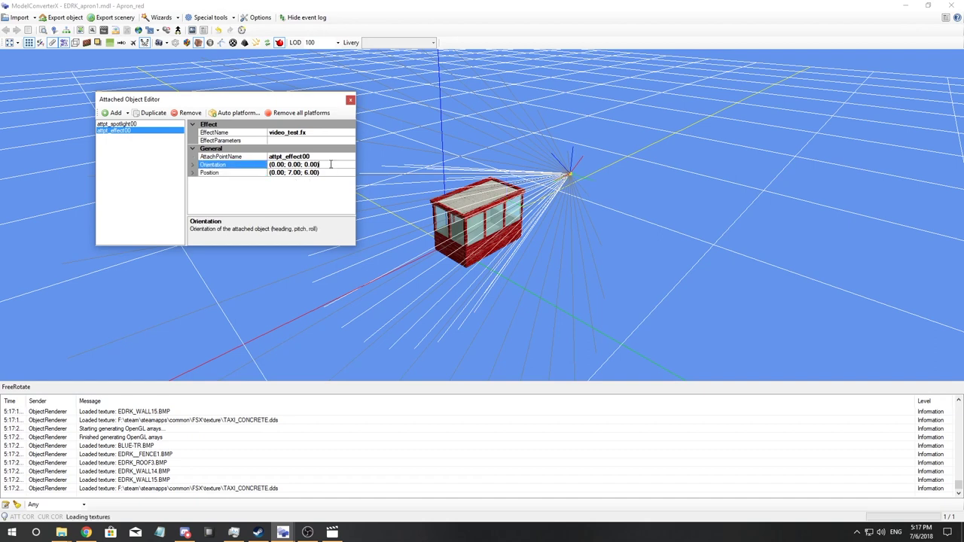
# Copy the spot light's orientation (170.00; 22.00; 41.00) to the attached effect's orientation
pyautogui.click(147, 124)
pyautogui.click(272, 164)
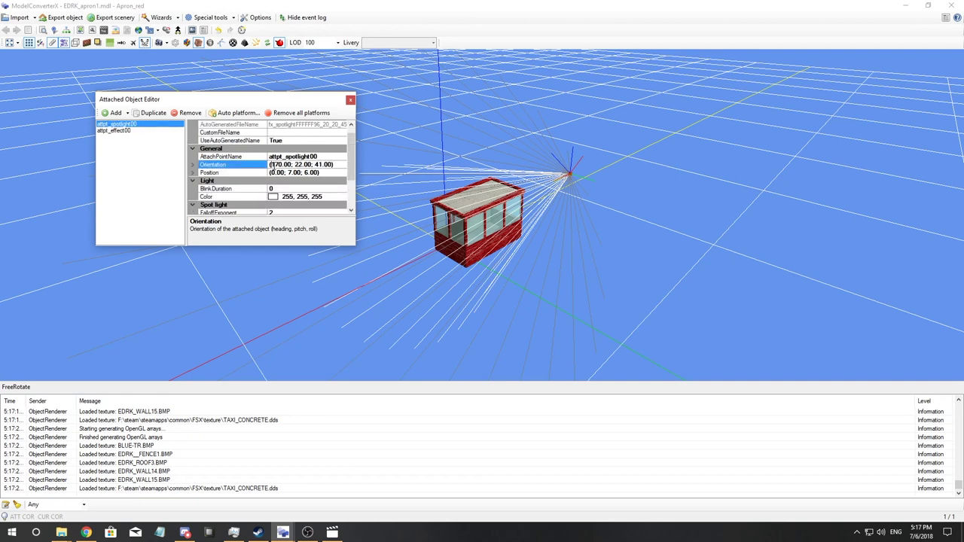
pyautogui.moveTo(272, 164); pyautogui.dragTo(331, 164)
pyautogui.hotkey('ctrl', 'c')
pyautogui.click(128, 132)
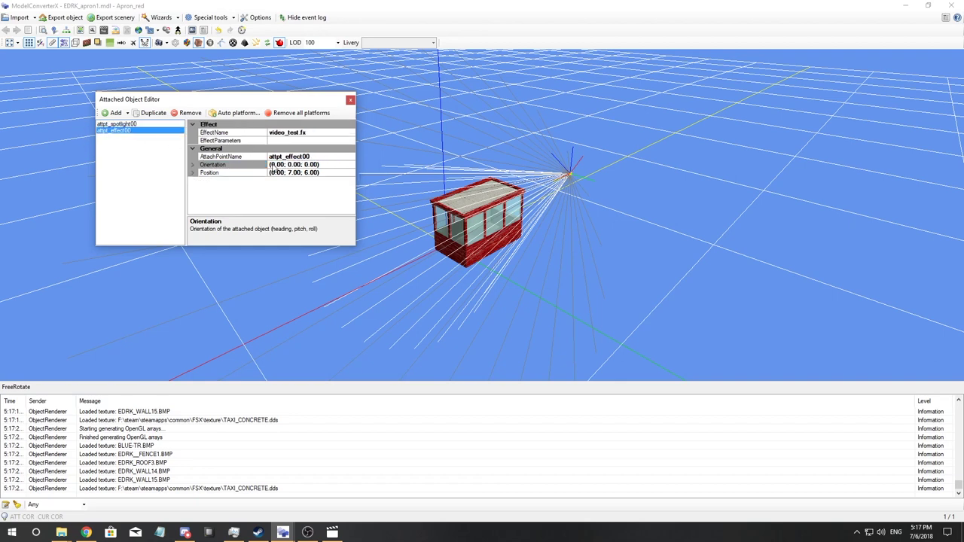
pyautogui.click(272, 164)
pyautogui.moveTo(272, 165); pyautogui.dragTo(316, 164)
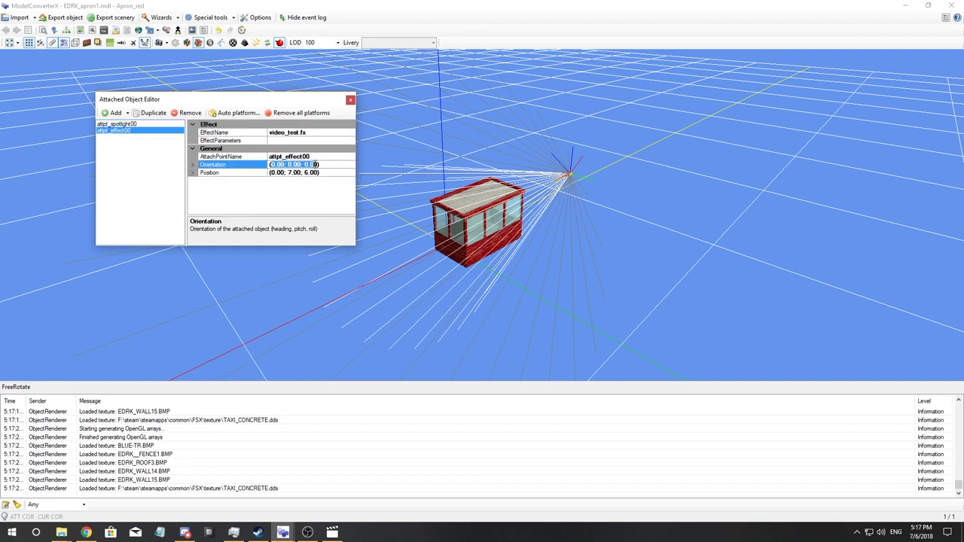
pyautogui.hotkey('ctrl', 'v')
pyautogui.click(330, 173)
pyautogui.moveTo(522, 218); pyautogui.dragTo(390, 212)
# Set the strength of attpt_spotlight00 to 86
pyautogui.click(120, 124)
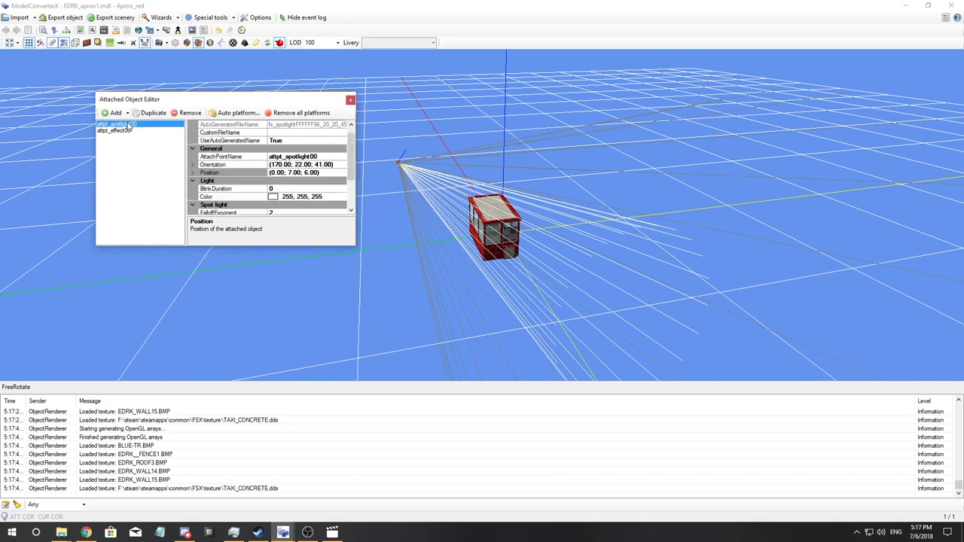
pyautogui.moveTo(350, 149); pyautogui.dragTo(350, 178)
pyautogui.click(286, 188)
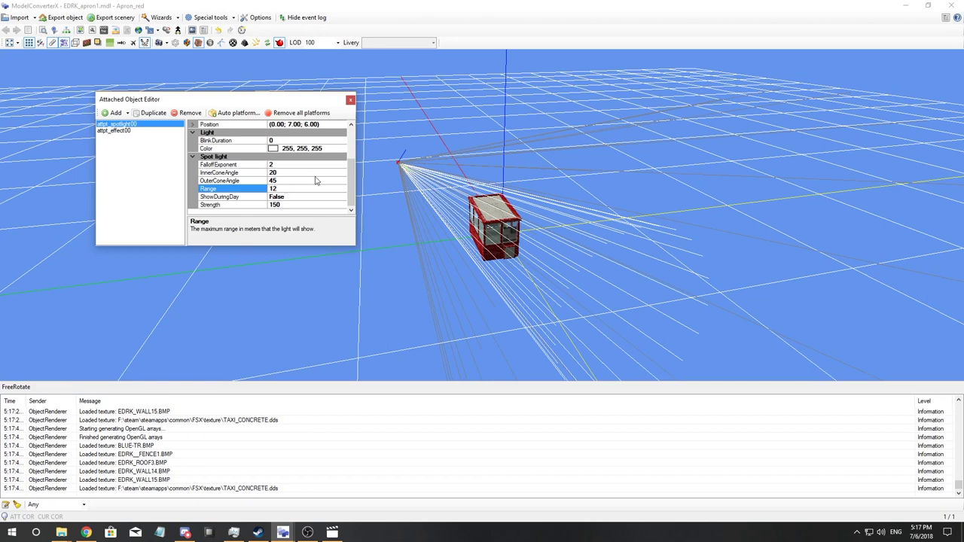
pyautogui.click(316, 181)
pyautogui.moveTo(599, 229)
pyautogui.mouseDown()
pyautogui.moveTo(591, 219)
pyautogui.moveTo(605, 221)
pyautogui.mouseUp()
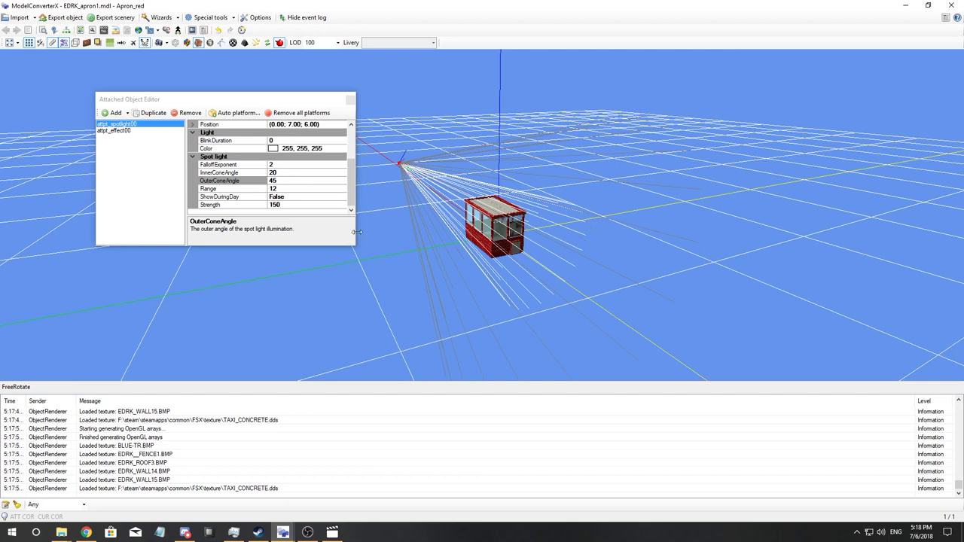
pyautogui.click(283, 205)
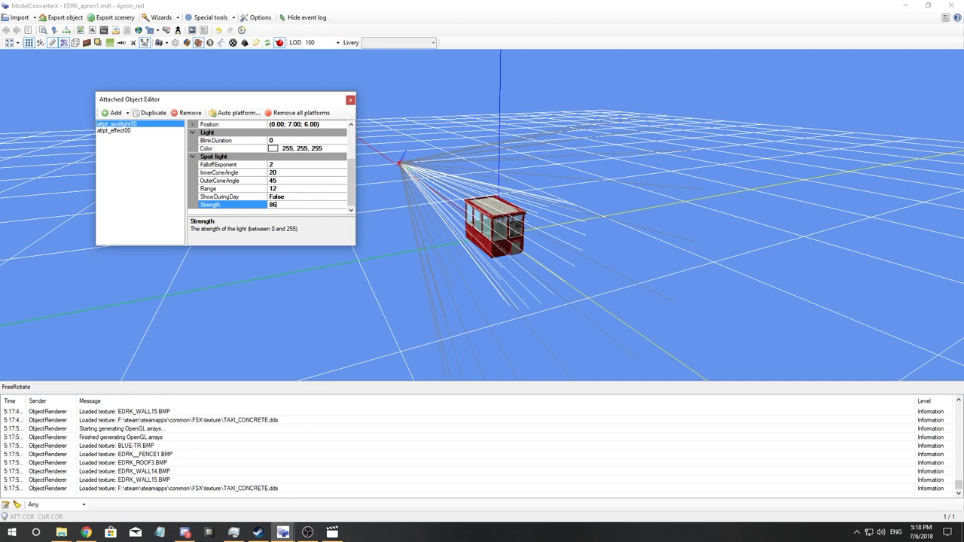
pyautogui.click(323, 197)
pyautogui.click(277, 207)
pyautogui.click(629, 219)
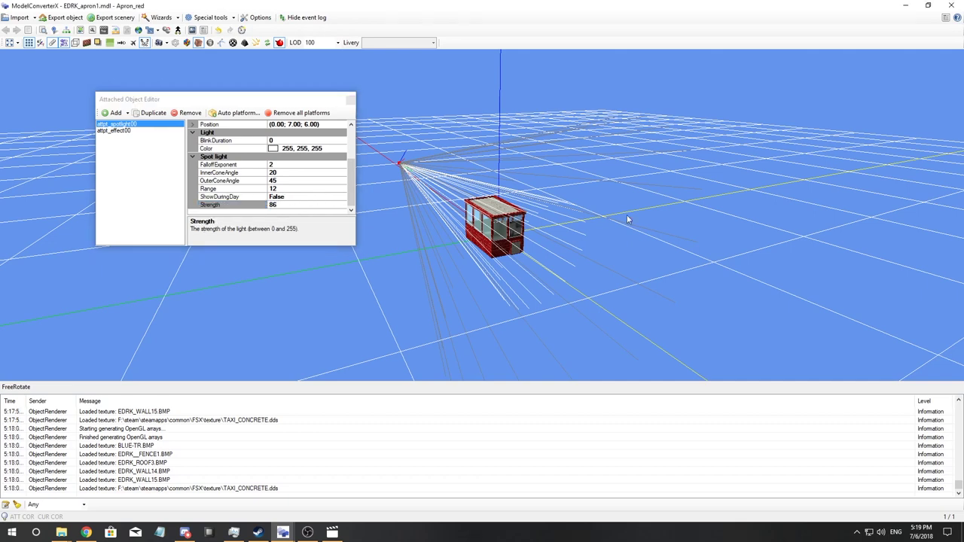
# Change the spot light's color to the pale yellow 255, 255, 192
pyautogui.click(276, 149)
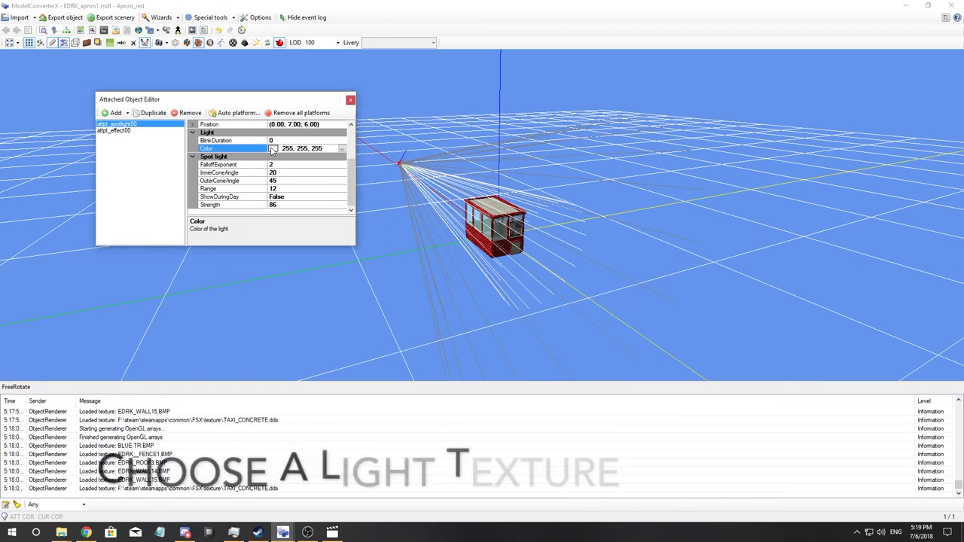
pyautogui.click(342, 149)
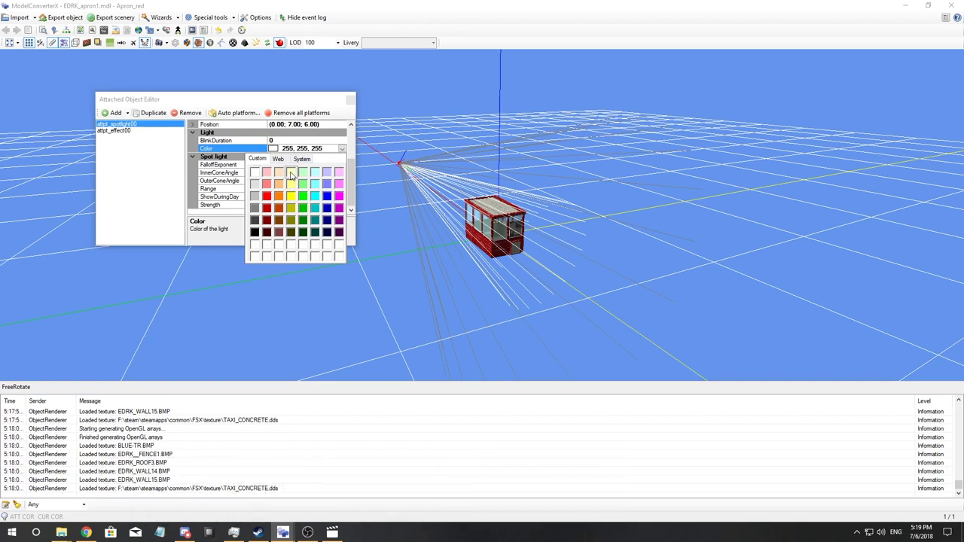
pyautogui.click(291, 173)
pyautogui.moveTo(505, 263)
pyautogui.mouseDown()
pyautogui.moveTo(491, 262)
pyautogui.moveTo(626, 284)
pyautogui.moveTo(523, 268)
pyautogui.mouseUp()
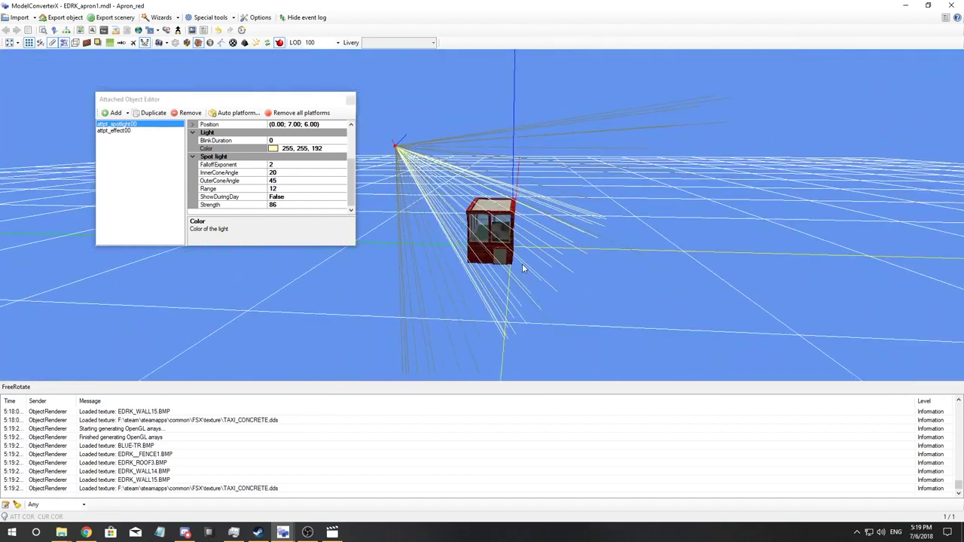
# Set the spot light's inner cone angle to 31 and inspect its light rays around the model
pyautogui.click(278, 181)
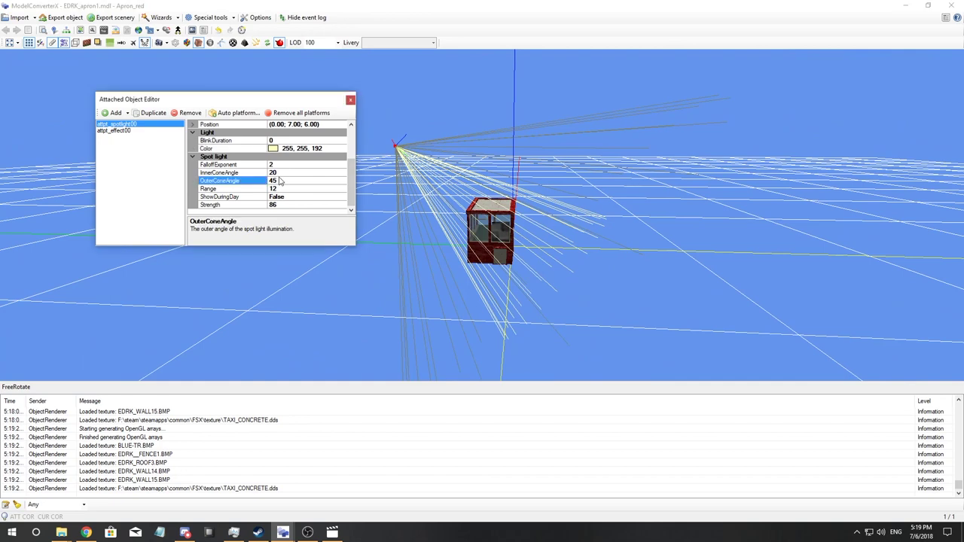
pyautogui.click(274, 172)
pyautogui.moveTo(279, 172); pyautogui.dragTo(263, 169)
pyautogui.write('3')
pyautogui.click(287, 182)
pyautogui.moveTo(542, 226); pyautogui.dragTo(409, 157)
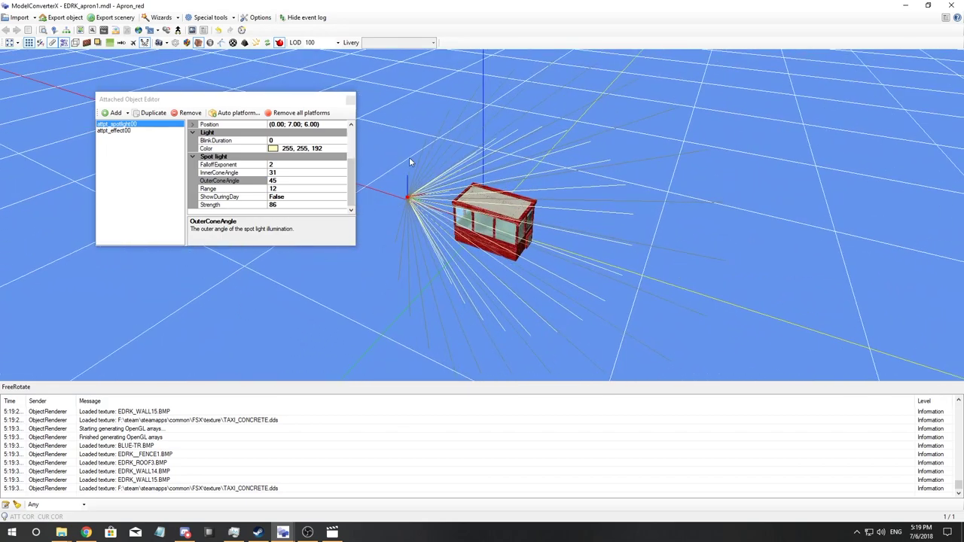
# Set the spot light's inner cone angle to 35, keeping its outer cone angle at 45
pyautogui.click(286, 172)
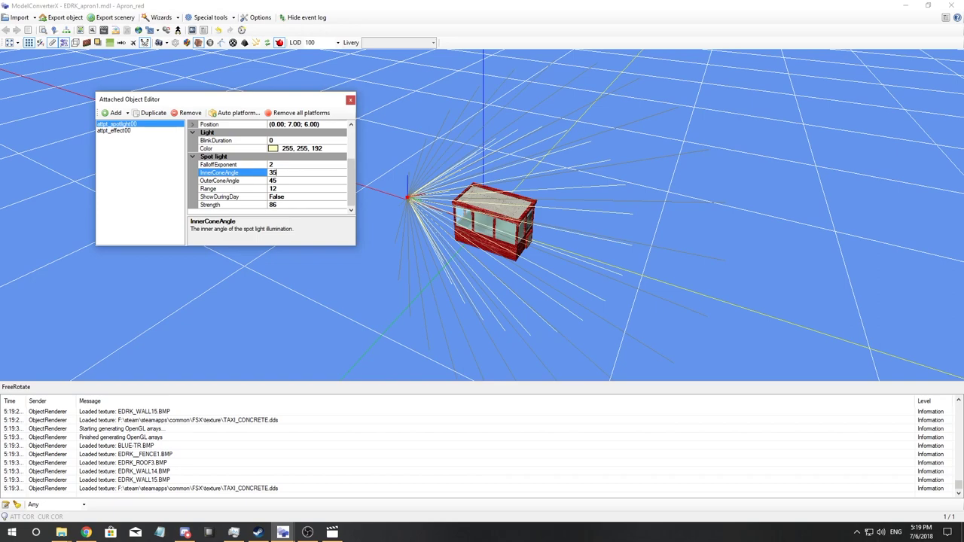
pyautogui.click(290, 181)
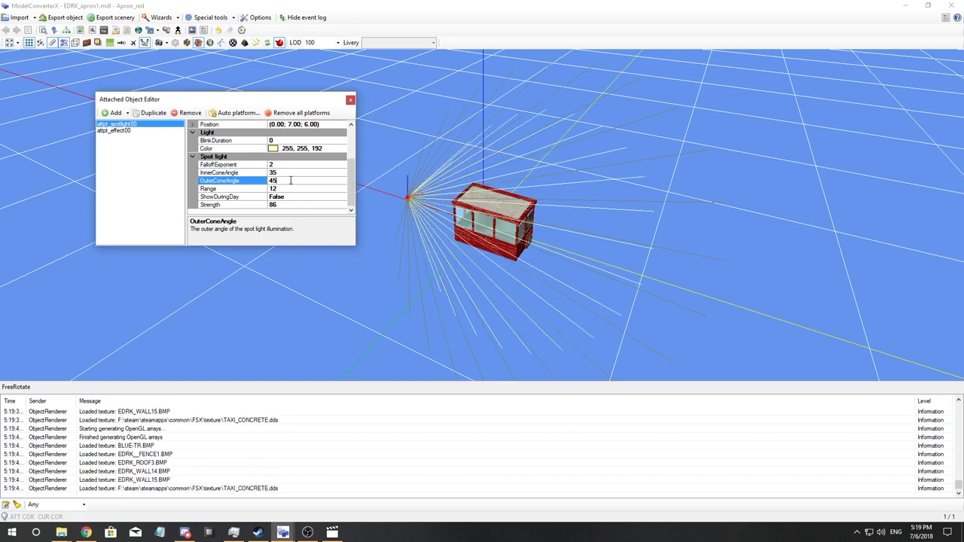
pyautogui.moveTo(573, 219); pyautogui.dragTo(800, 219)
pyautogui.moveTo(497, 205); pyautogui.dragTo(664, 204)
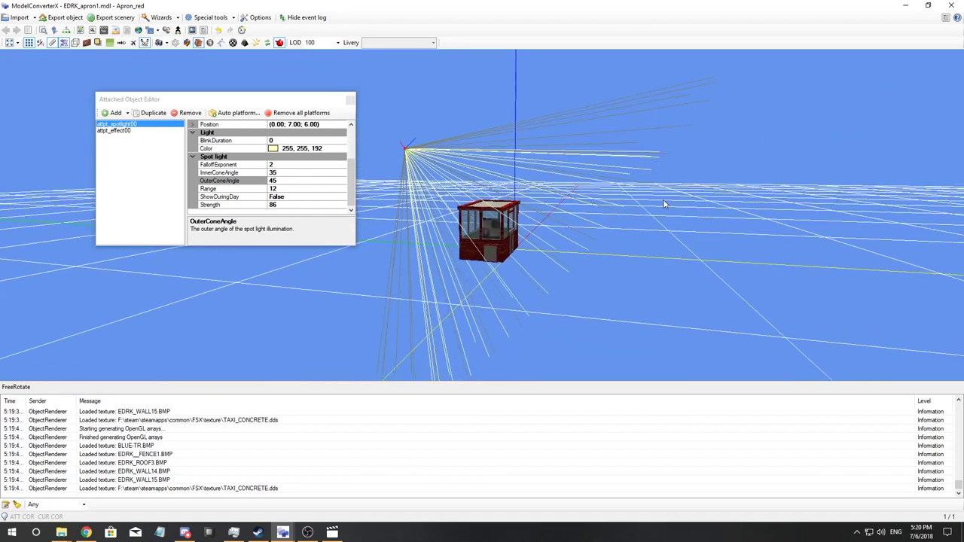
# Set the spot light's range to 21 meters
pyautogui.click(280, 188)
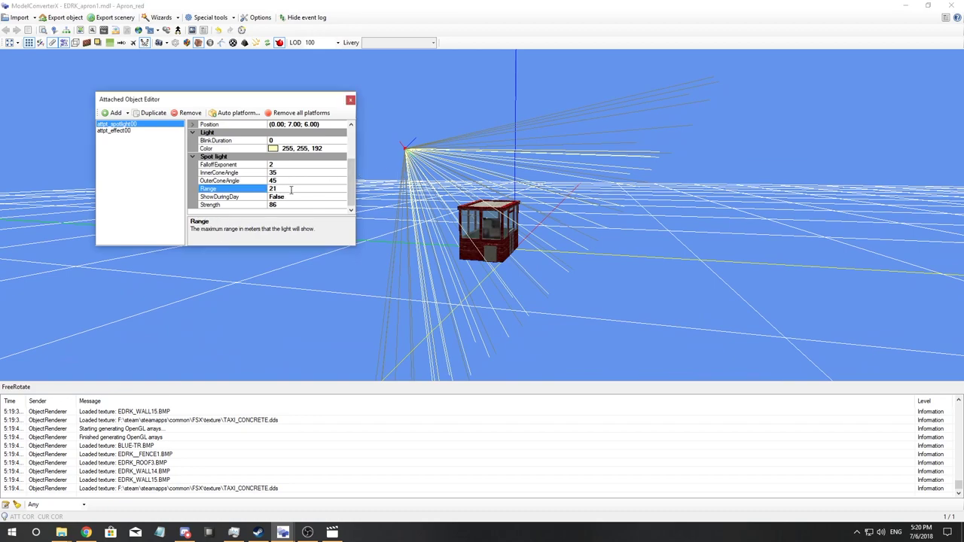
pyautogui.click(292, 198)
pyautogui.moveTo(542, 197); pyautogui.dragTo(802, 220)
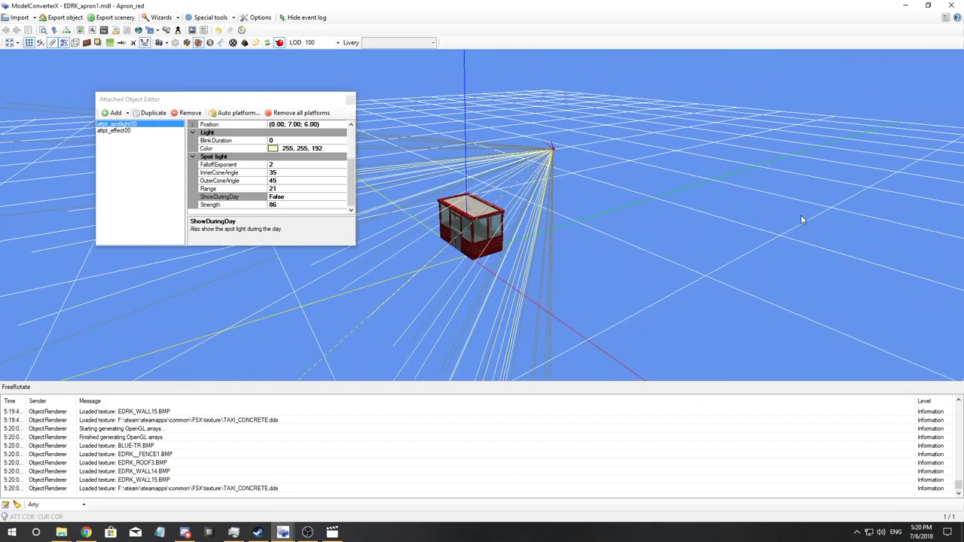
# Close the attached object editor and switch the model preview to night mode
pyautogui.click(350, 101)
pyautogui.moveTo(356, 121); pyautogui.dragTo(555, 147)
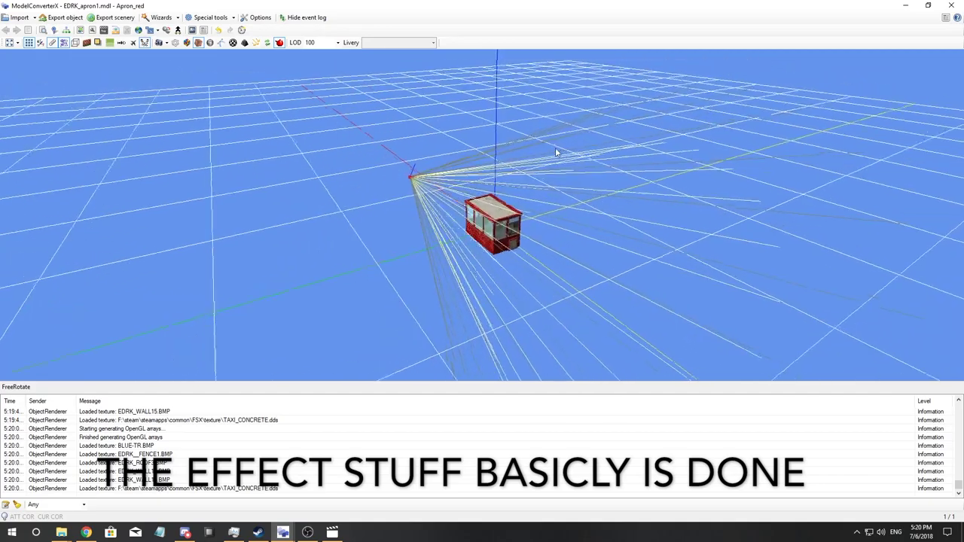
pyautogui.click(209, 43)
pyautogui.moveTo(454, 177); pyautogui.dragTo(319, 231)
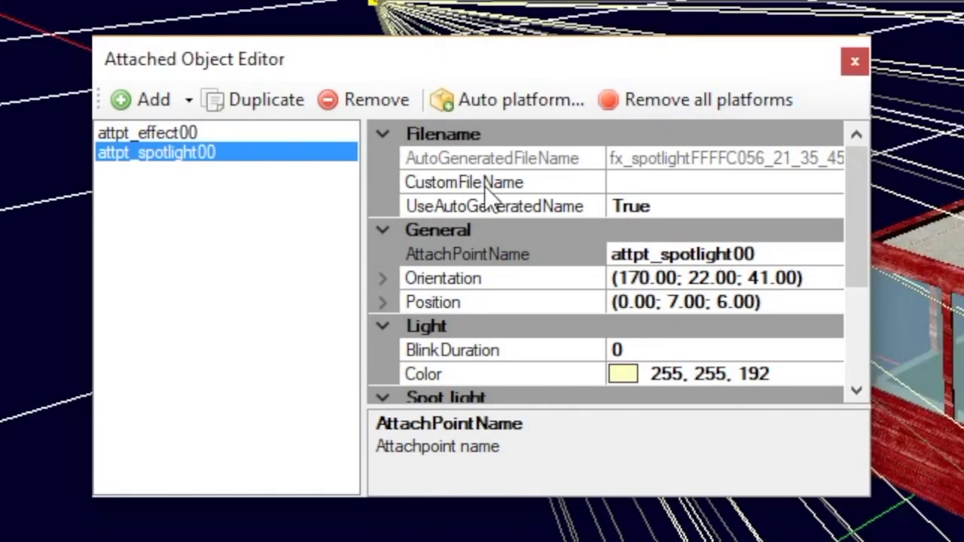
# Turn off the auto-generated name for attpt_spotlight00 and set its custom file name to test_video2
pyautogui.click(810, 210)
pyautogui.click(831, 212)
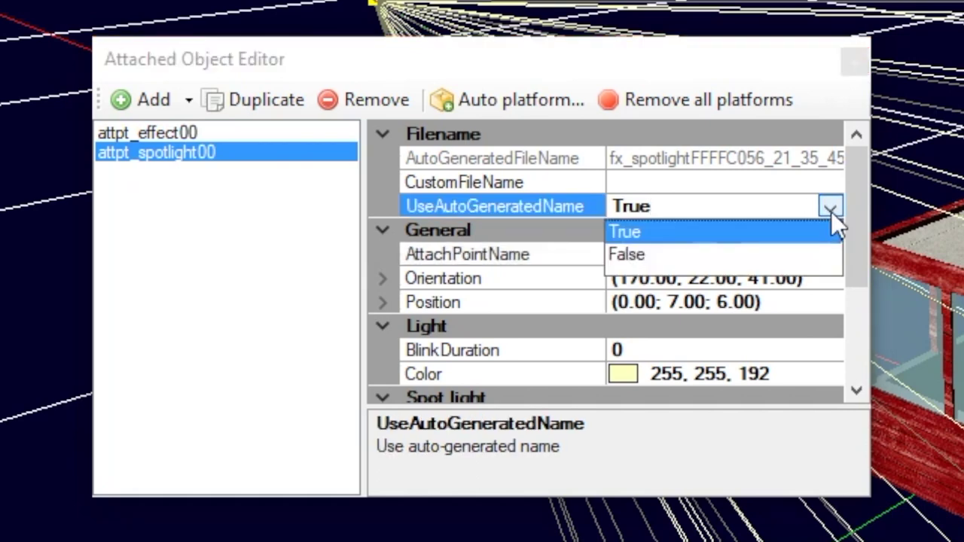
pyautogui.click(653, 252)
pyautogui.click(625, 158)
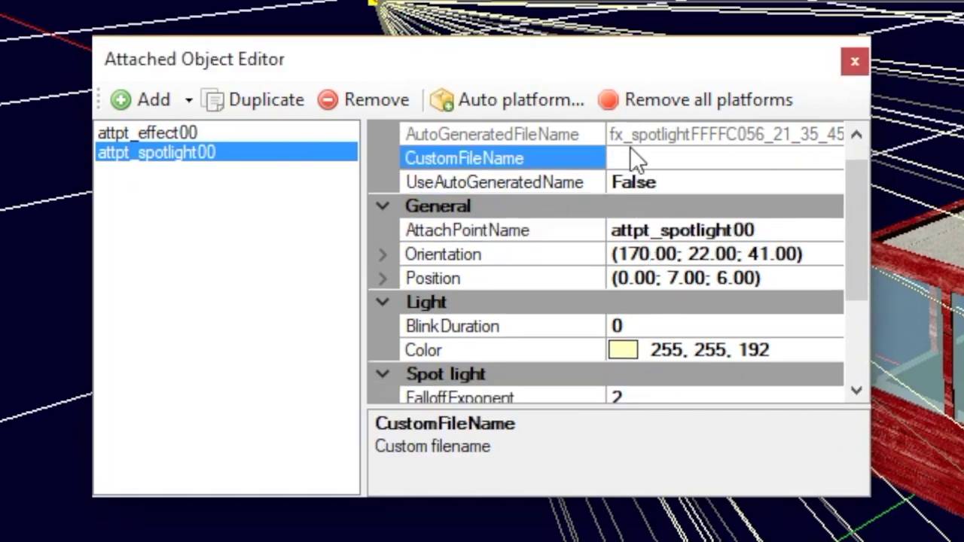
pyautogui.write('test_vid')
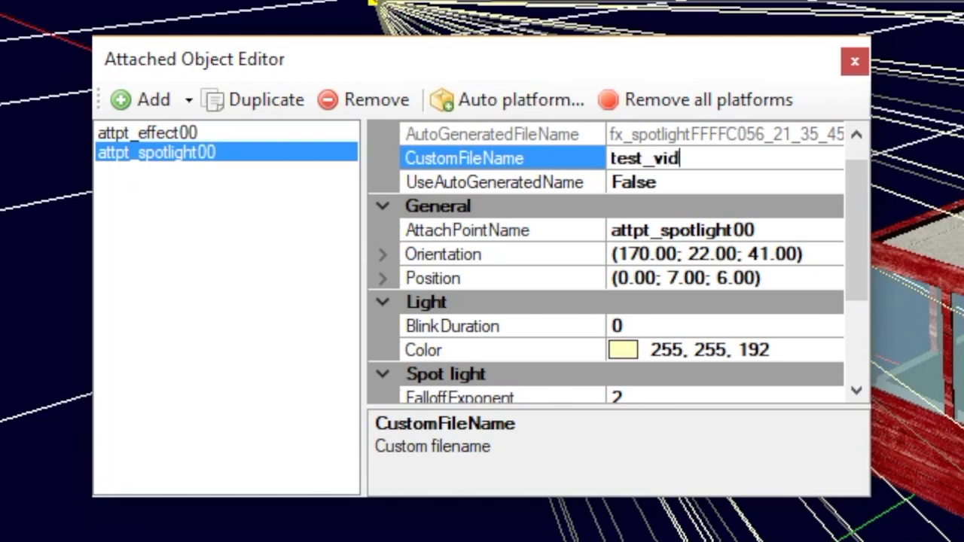
pyautogui.write('eo2')
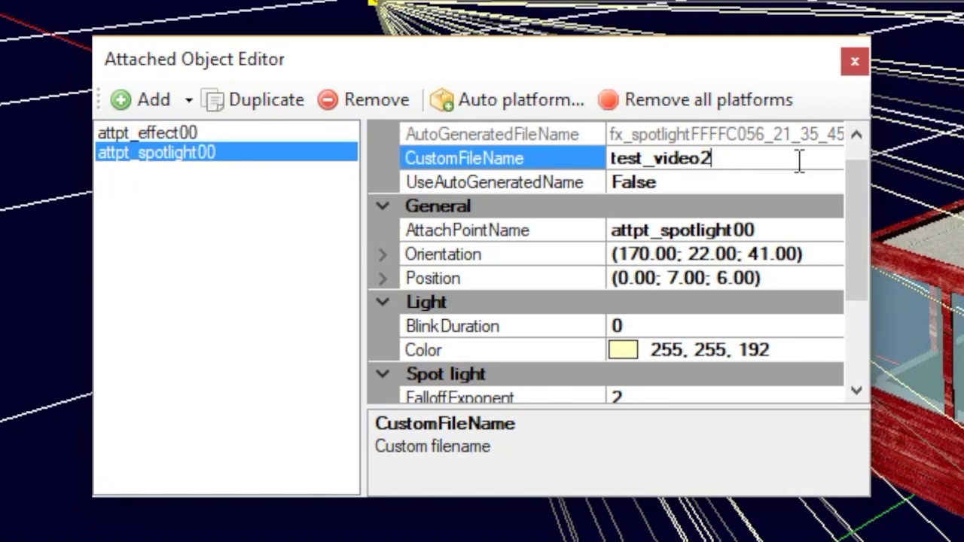
pyautogui.moveTo(716, 157); pyautogui.dragTo(743, 161)
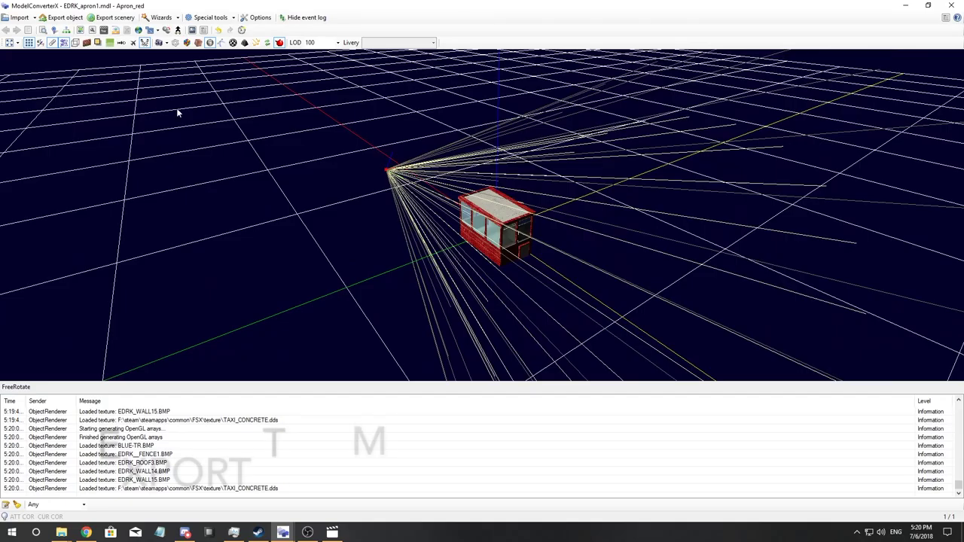
# Export the model to the Desktop video folder as Apron_red in the P3D v4 MDL object format
pyautogui.click(65, 17)
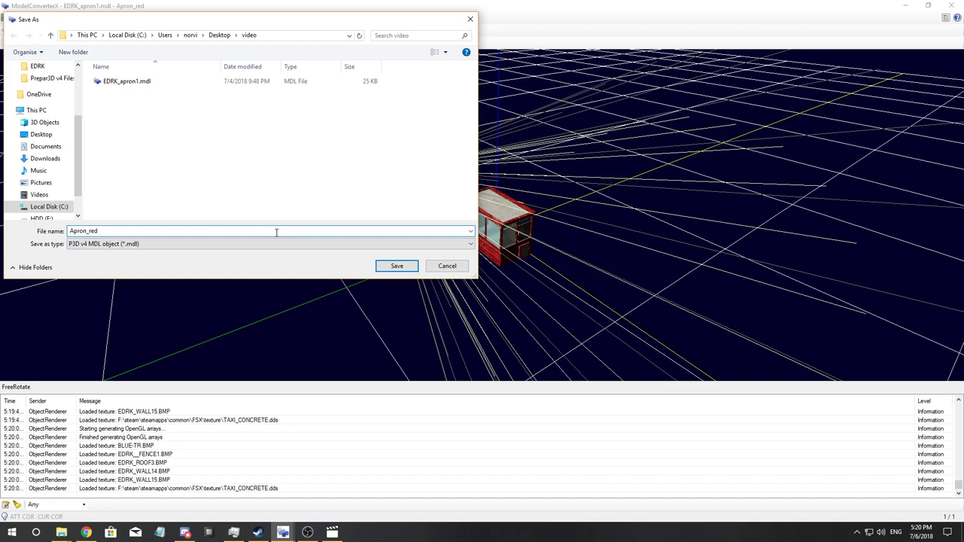
pyautogui.click(411, 267)
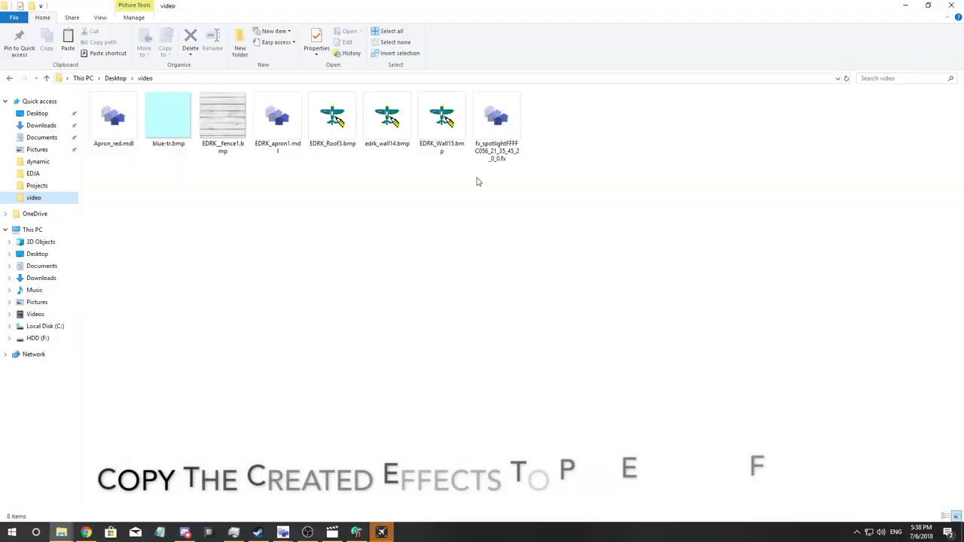
# Copy the effect file fx_spotlightFFFFC056_21_35_45_2_0_0.fx from the Desktop video folder in File Explorer
pyautogui.moveTo(476, 177); pyautogui.dragTo(506, 151)
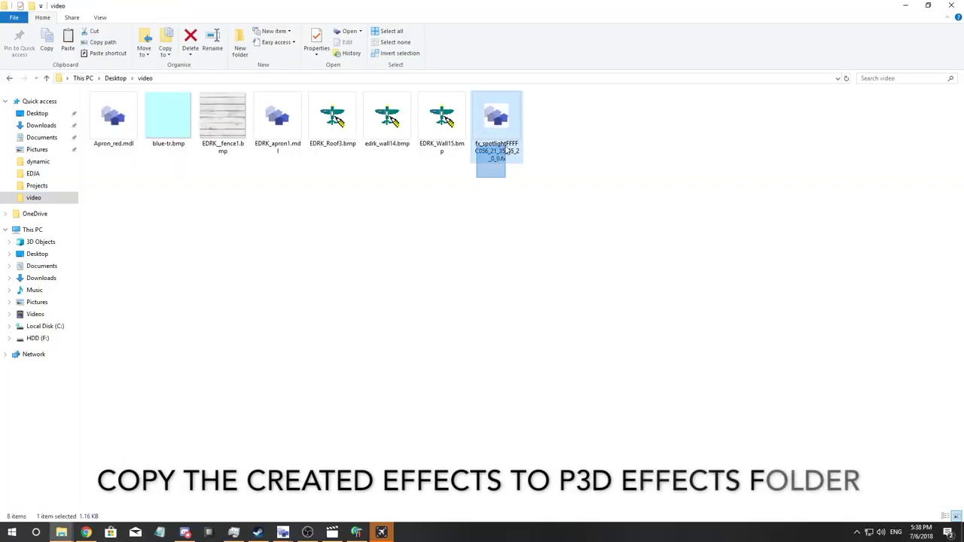
pyautogui.click(490, 211)
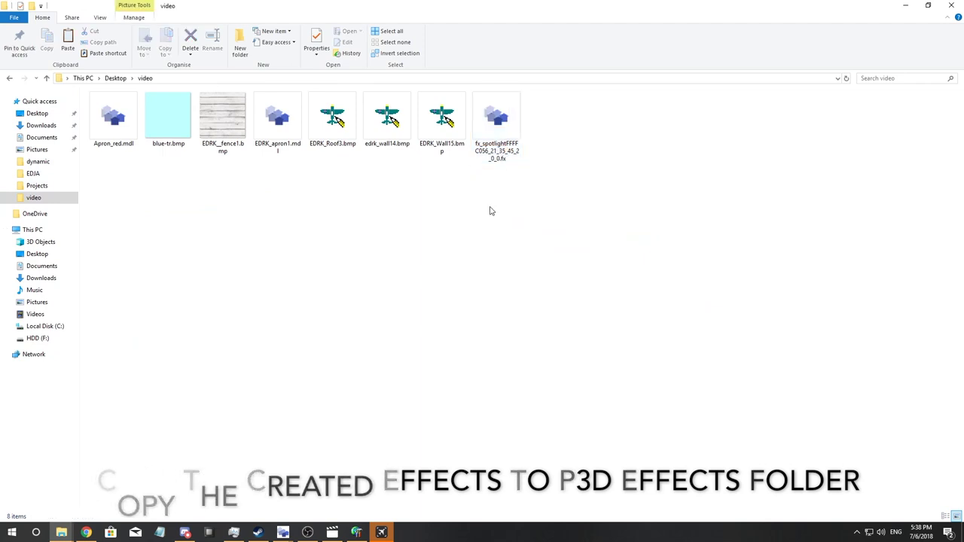
pyautogui.rightClick(511, 136)
pyautogui.click(536, 274)
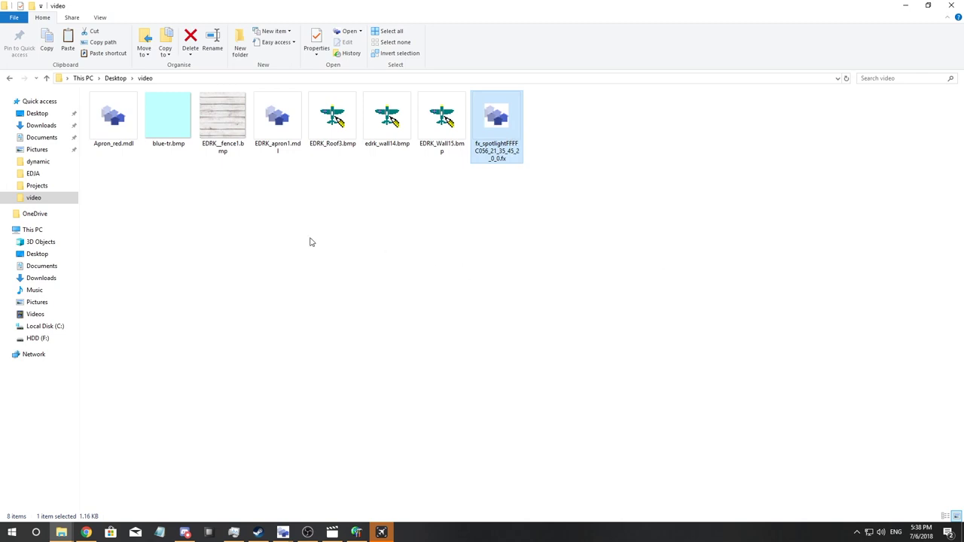
# Paste the copied spotlight effect file into the Effects folder of Prepar3D v4 under Program Files\Lockheed Martin, granting administrator permission
pyautogui.click(44, 230)
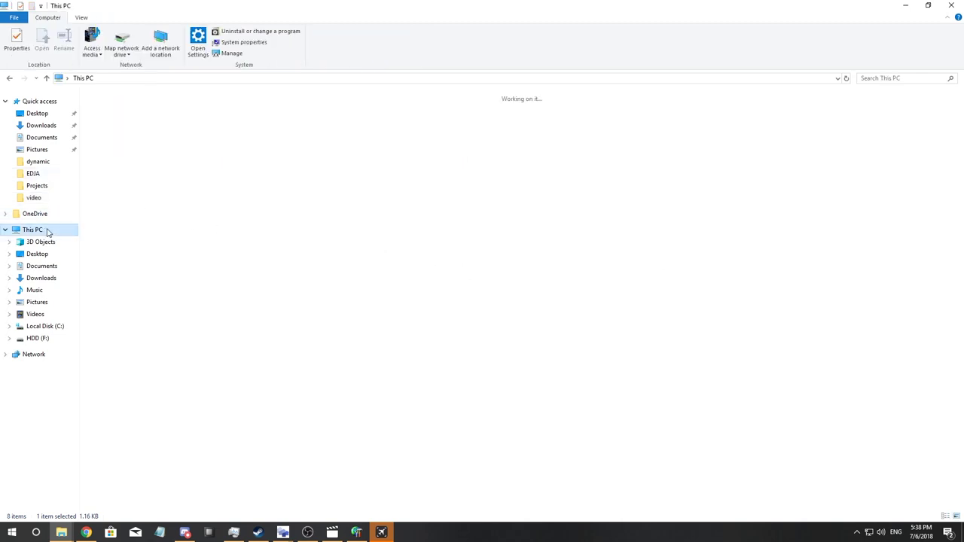
pyautogui.doubleClick(151, 193)
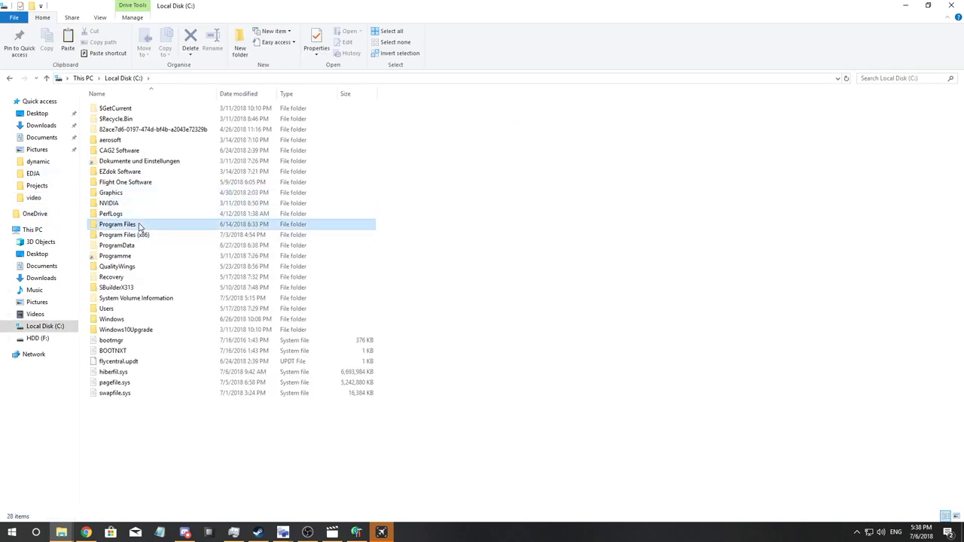
pyautogui.doubleClick(138, 226)
pyautogui.doubleClick(151, 192)
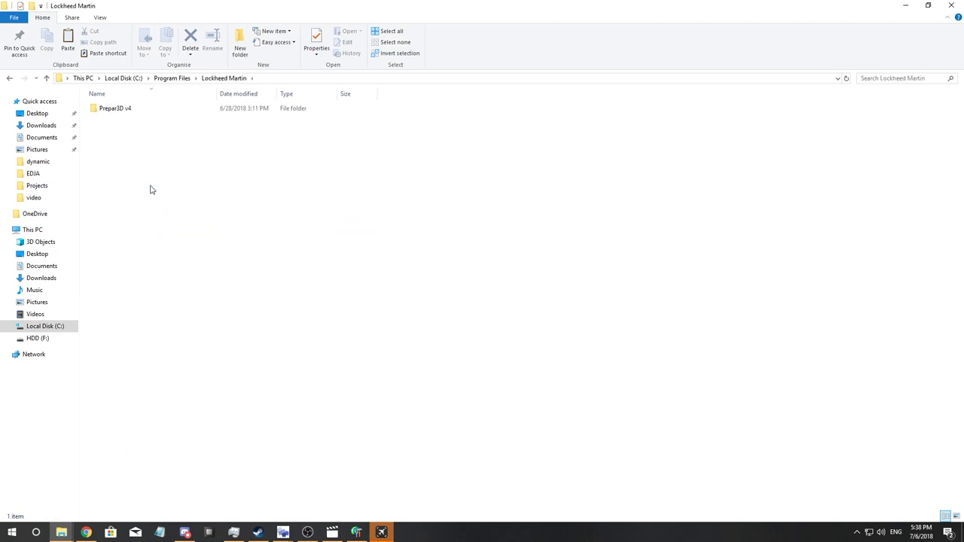
pyautogui.doubleClick(153, 110)
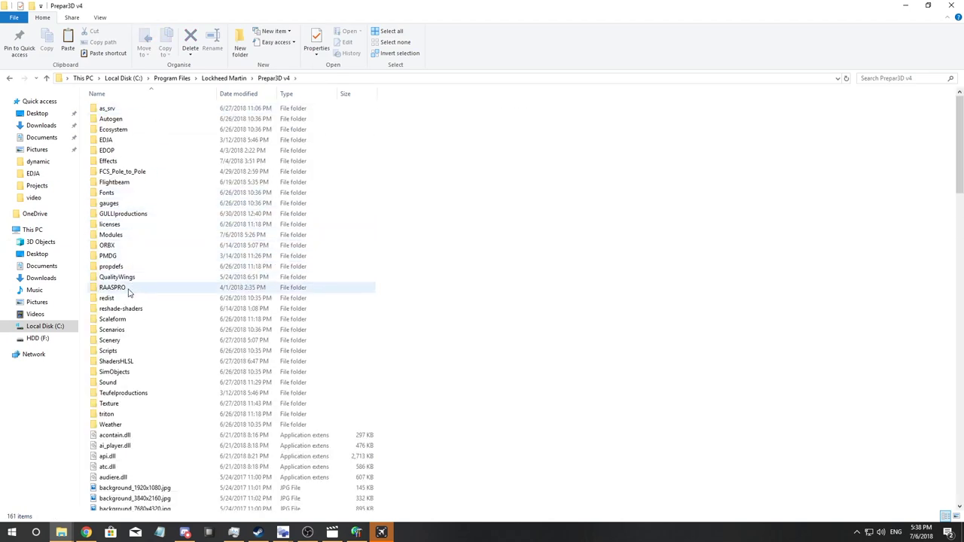
pyautogui.doubleClick(133, 160)
pyautogui.rightClick(615, 234)
pyautogui.click(638, 303)
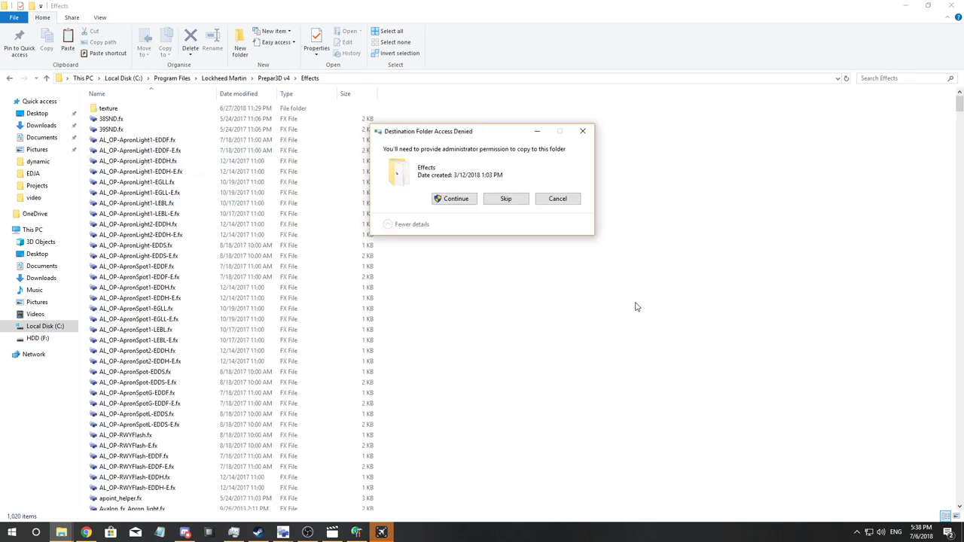
pyautogui.click(452, 199)
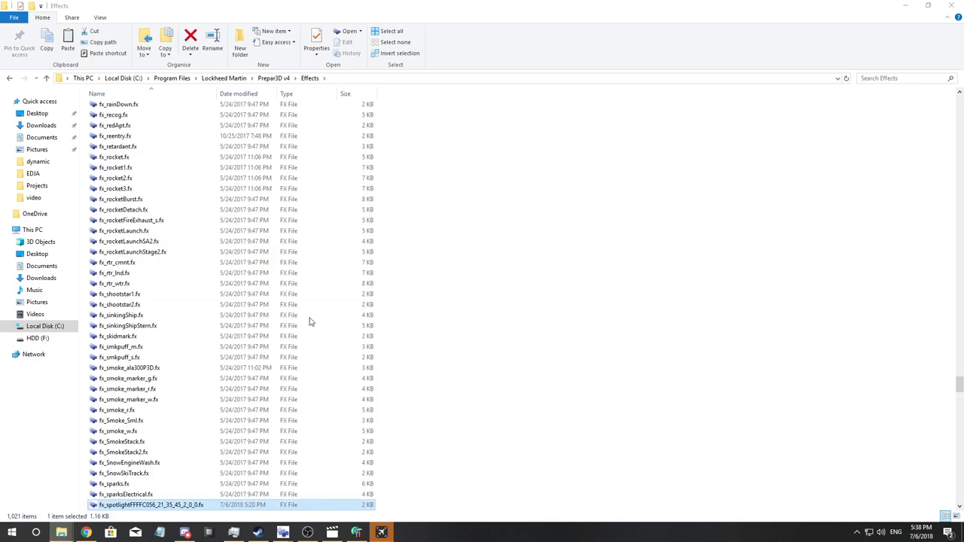
# Open the Desktop folder in another File Explorer window and copy video_test.fx
pyautogui.moveTo(73, 533)
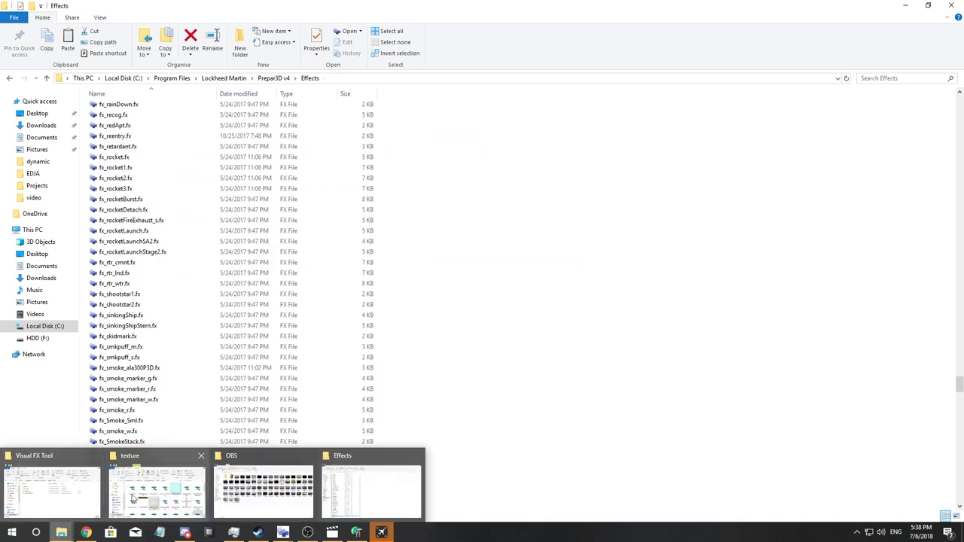
pyautogui.click(289, 486)
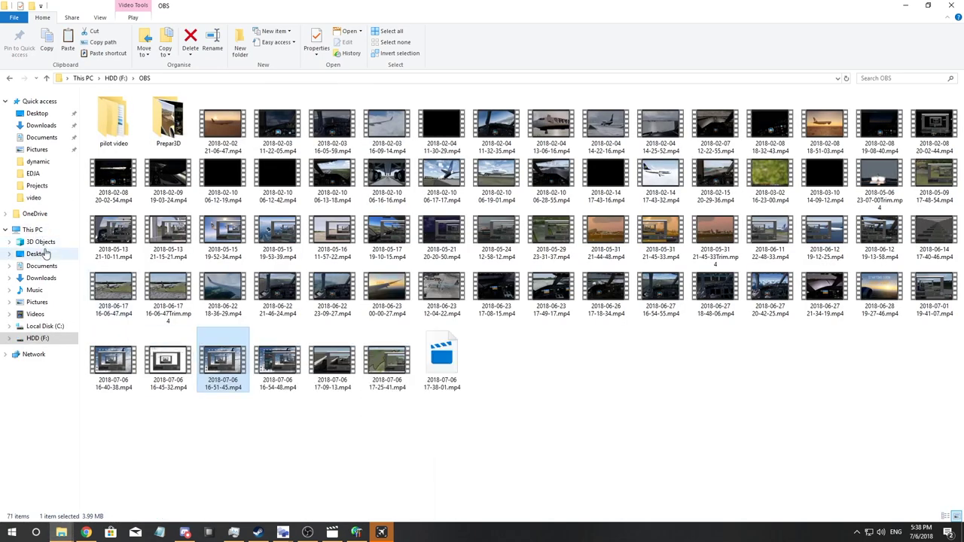
pyautogui.click(37, 254)
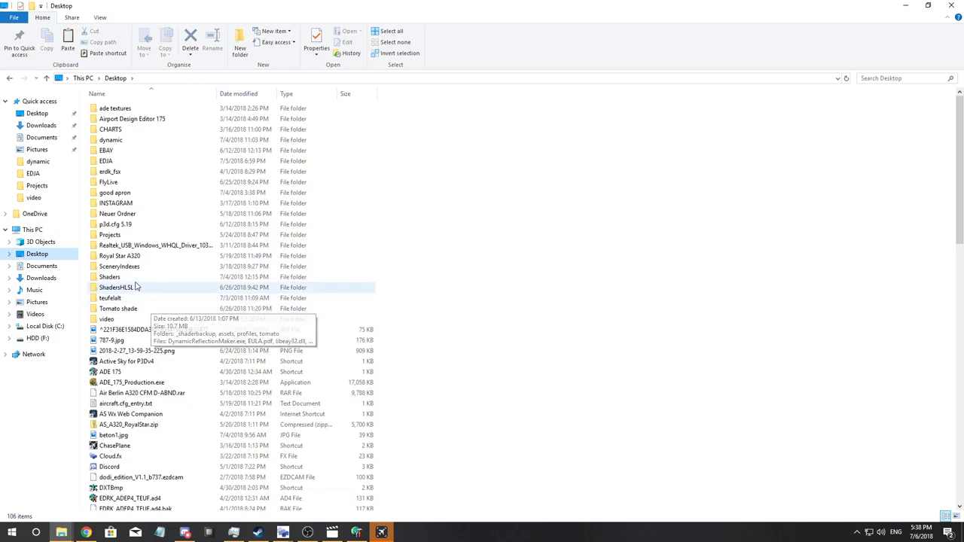
pyautogui.scroll(-20, 143, 316)
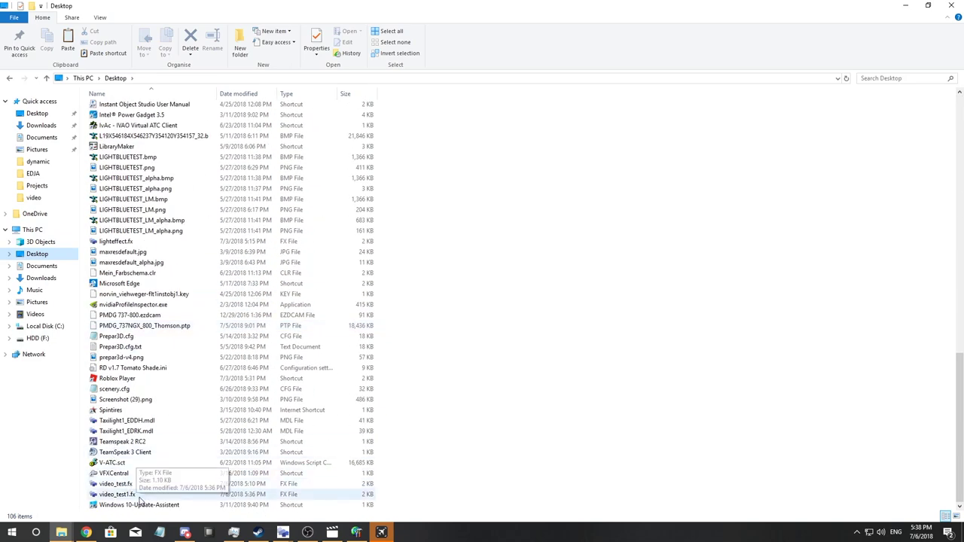
pyautogui.rightClick(139, 485)
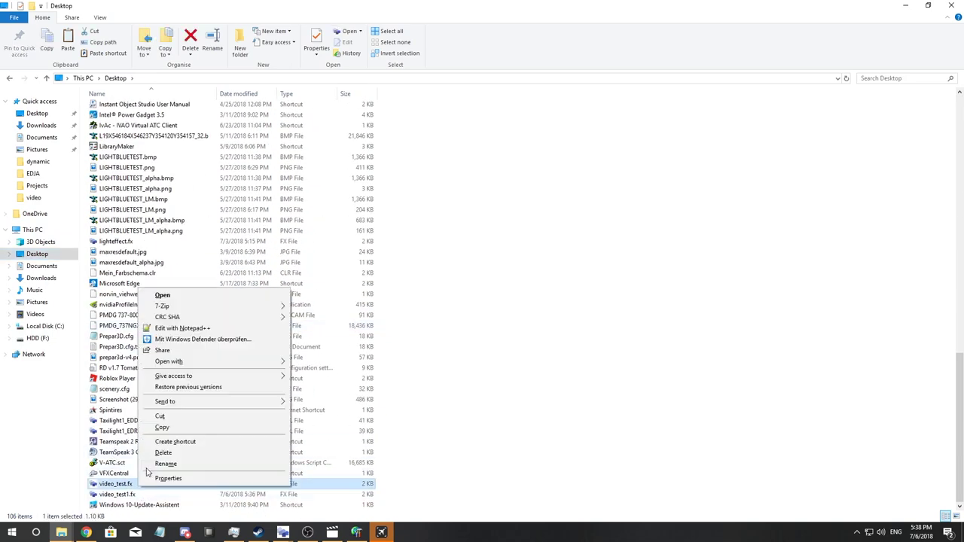
pyautogui.click(162, 428)
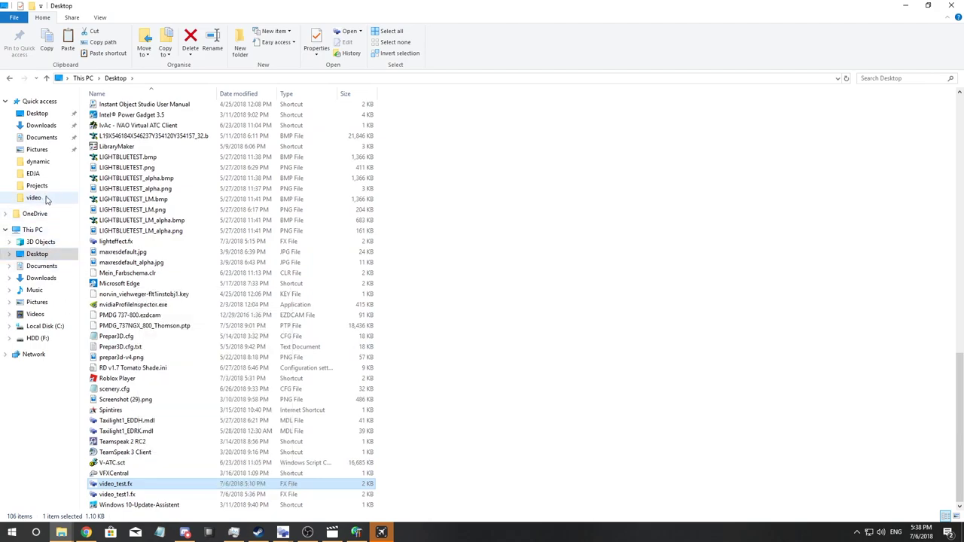
# Paste video_test.fx into the Prepar3D v4 Effects folder, granting administrator permission
pyautogui.moveTo(71, 535)
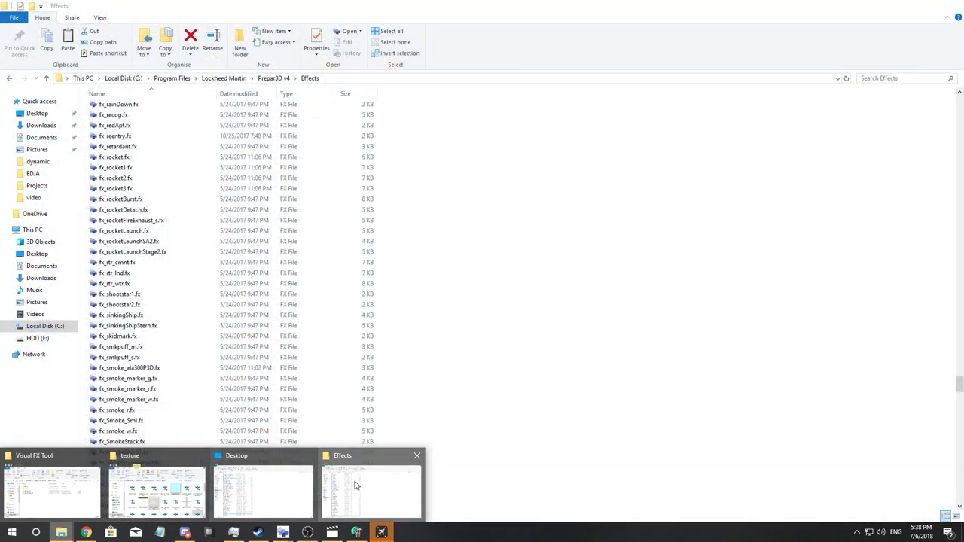
pyautogui.click(356, 486)
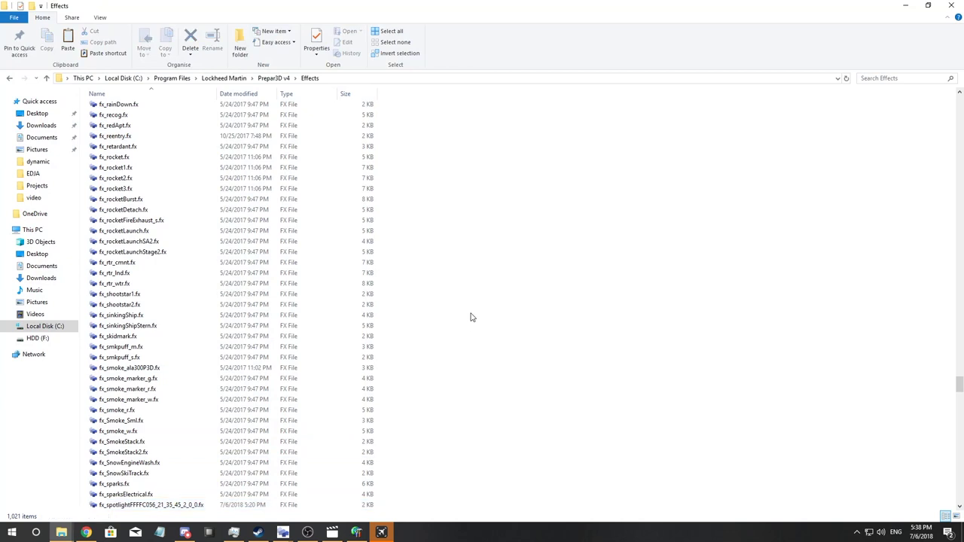
pyautogui.rightClick(473, 317)
pyautogui.click(494, 383)
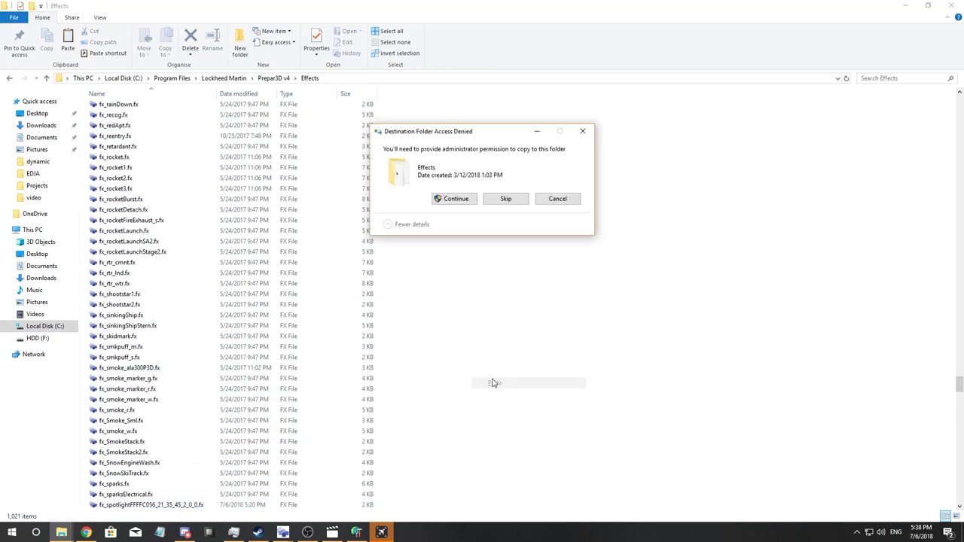
pyautogui.click(455, 199)
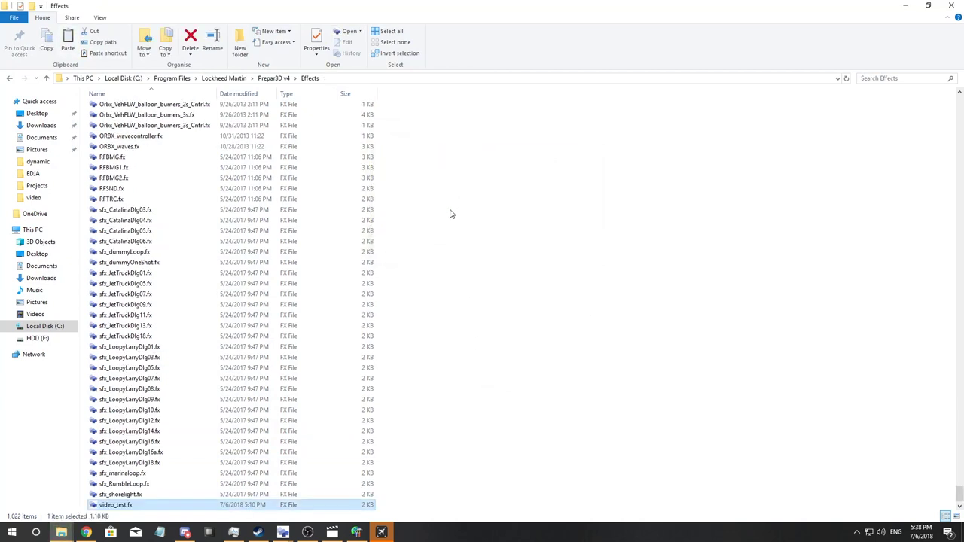
pyautogui.click(451, 225)
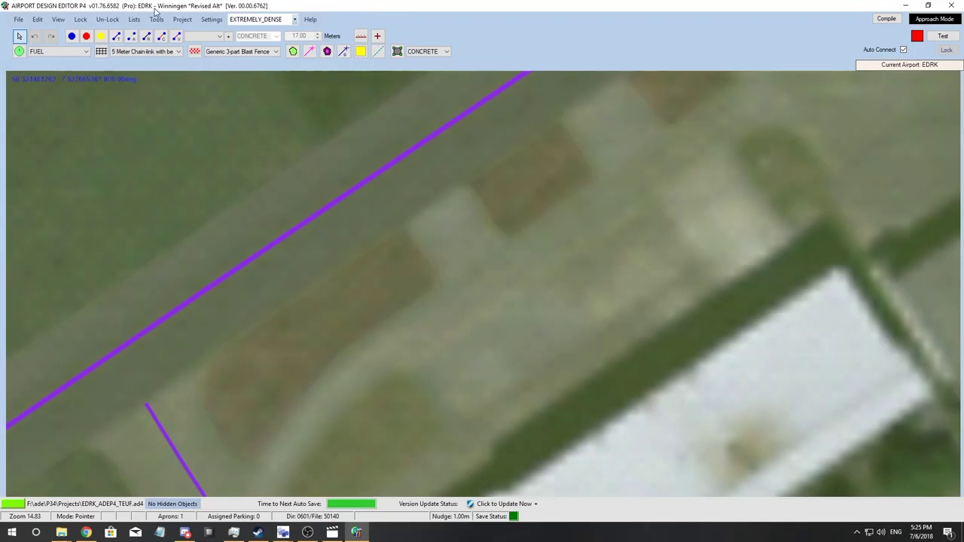
# In Airport Design Editor, add Apron_red.mdl from the Desktop video folder to the project's model list, save it and close the list
pyautogui.click(134, 19)
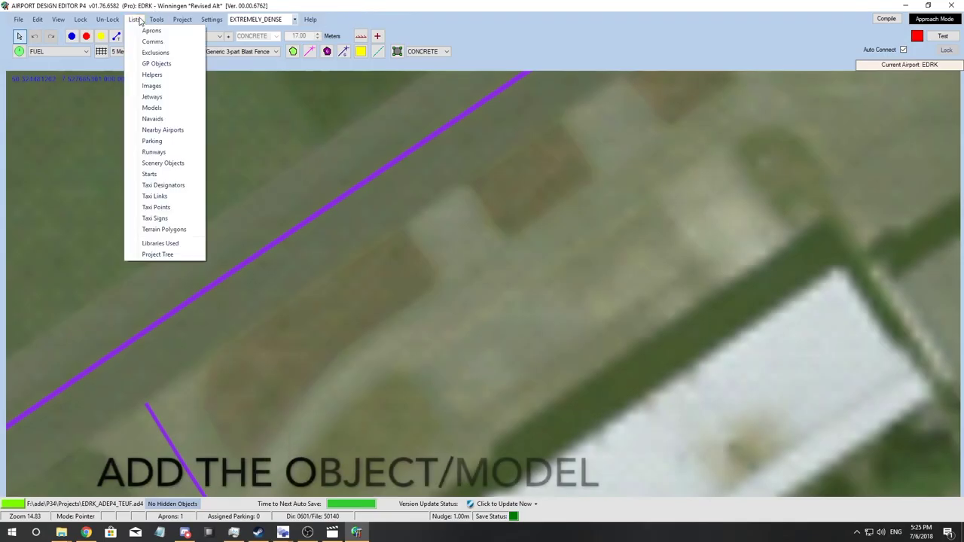
pyautogui.click(153, 107)
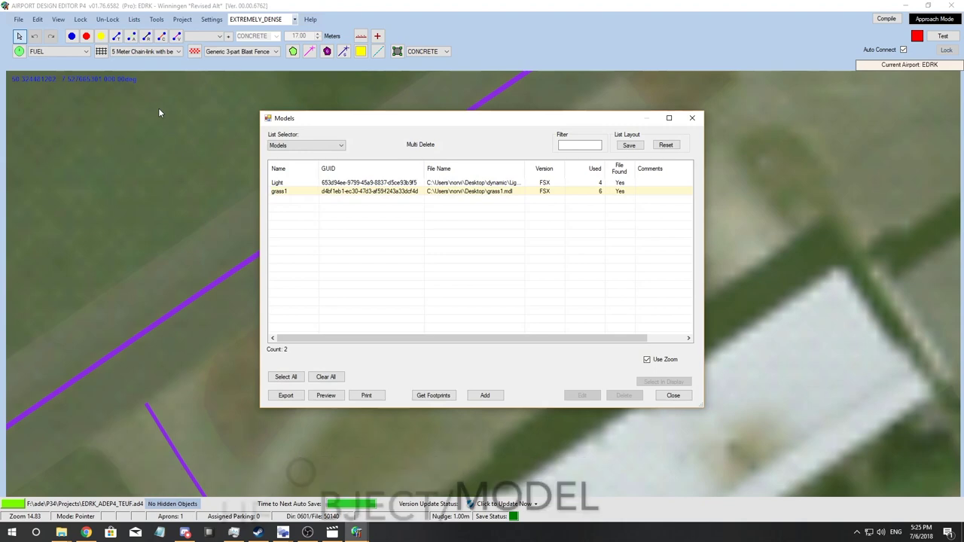
pyautogui.click(482, 398)
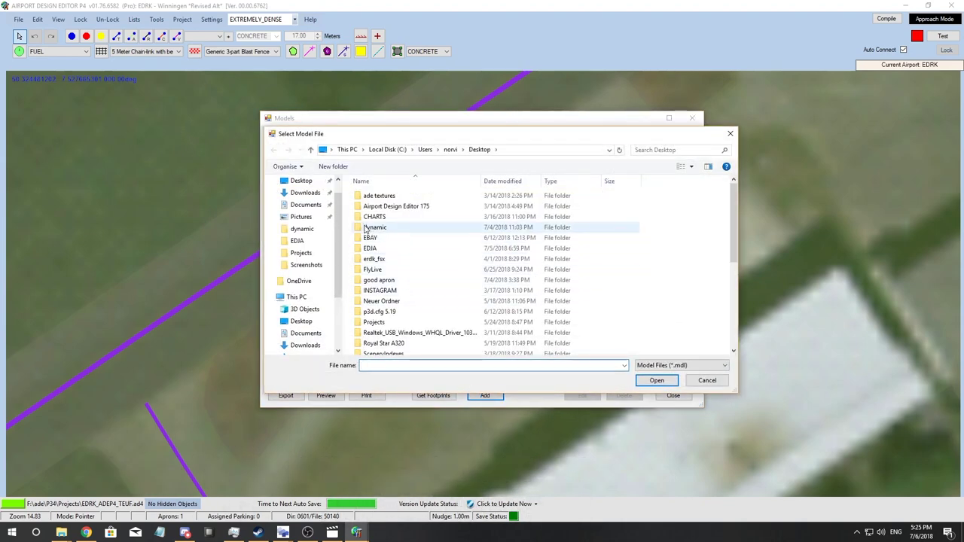
pyautogui.scroll(-5, 385, 222)
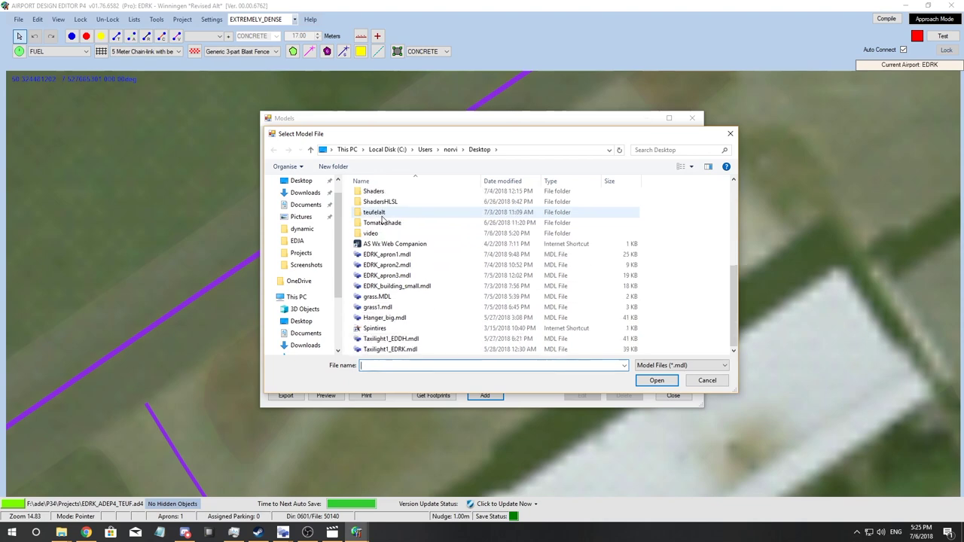
pyautogui.doubleClick(377, 233)
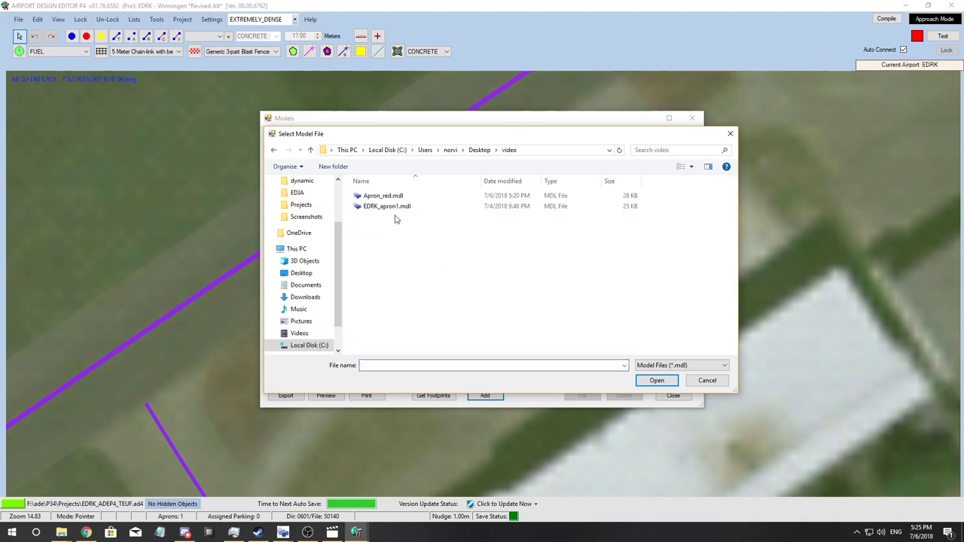
pyautogui.click(414, 197)
pyautogui.click(657, 381)
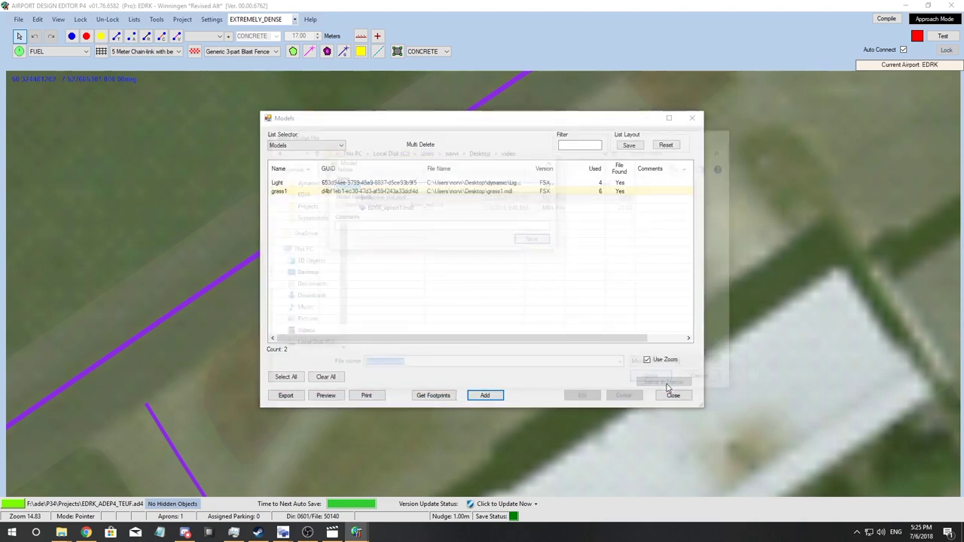
pyautogui.click(535, 242)
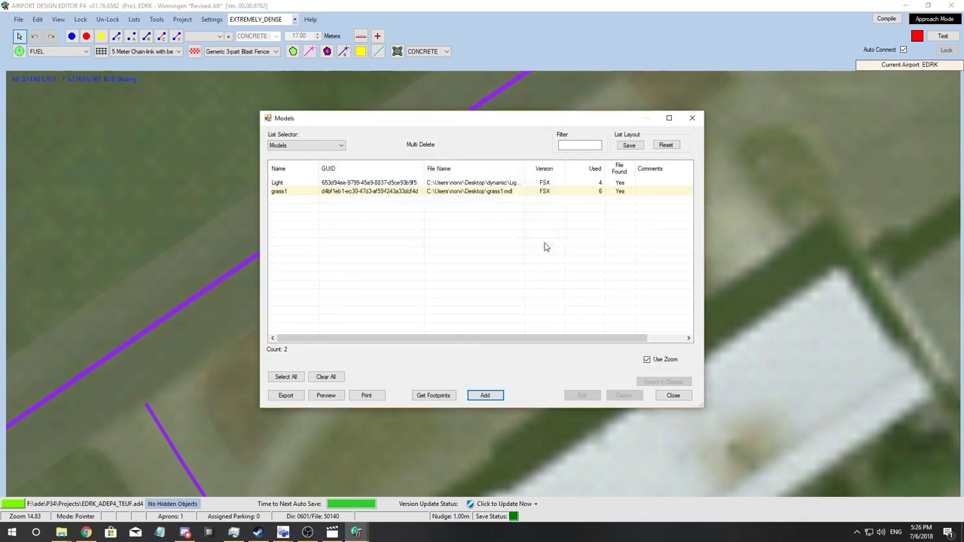
pyautogui.click(673, 396)
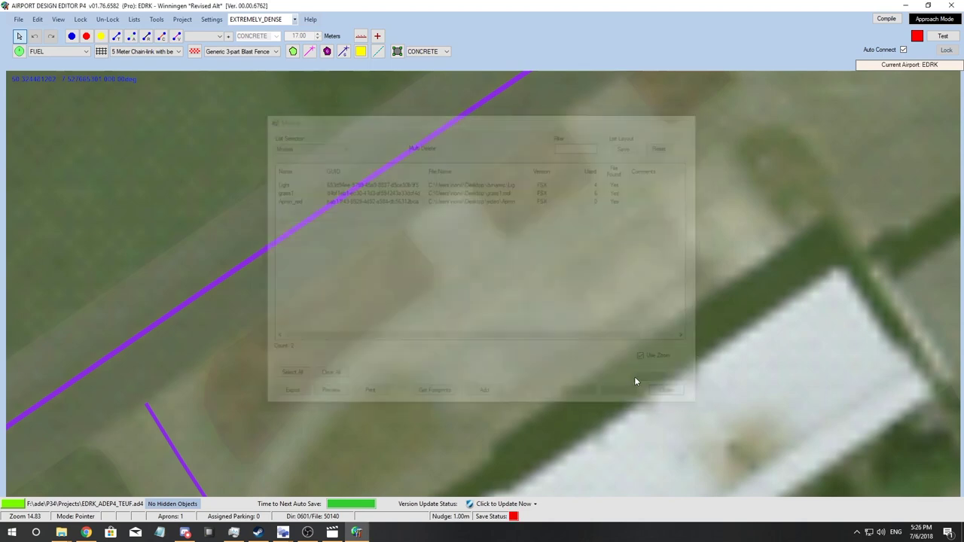
# Place the Apron_red model on the apron between the runway and the white-roofed building, at scale 1.00 and NORMAL complexity
pyautogui.rightClick(513, 299)
pyautogui.moveTo(584, 337)
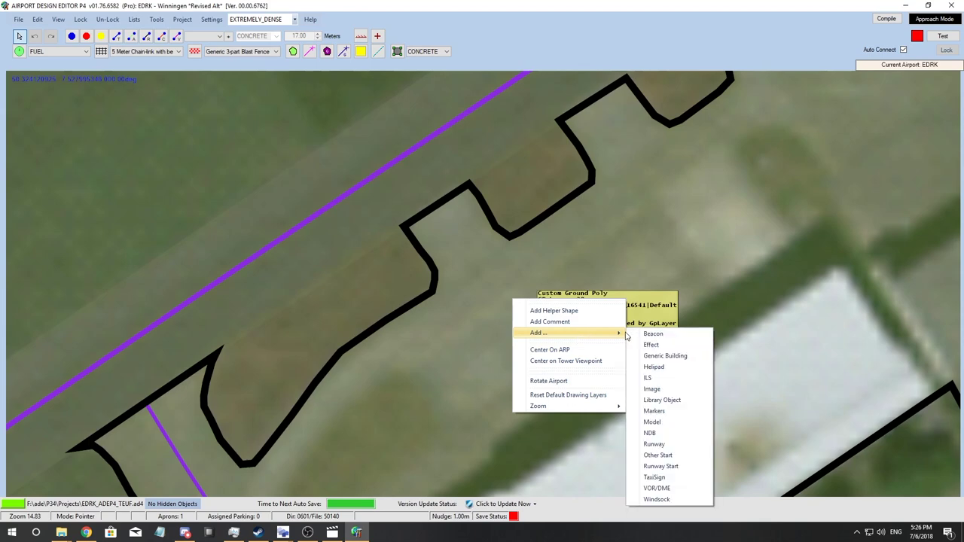
pyautogui.click(678, 424)
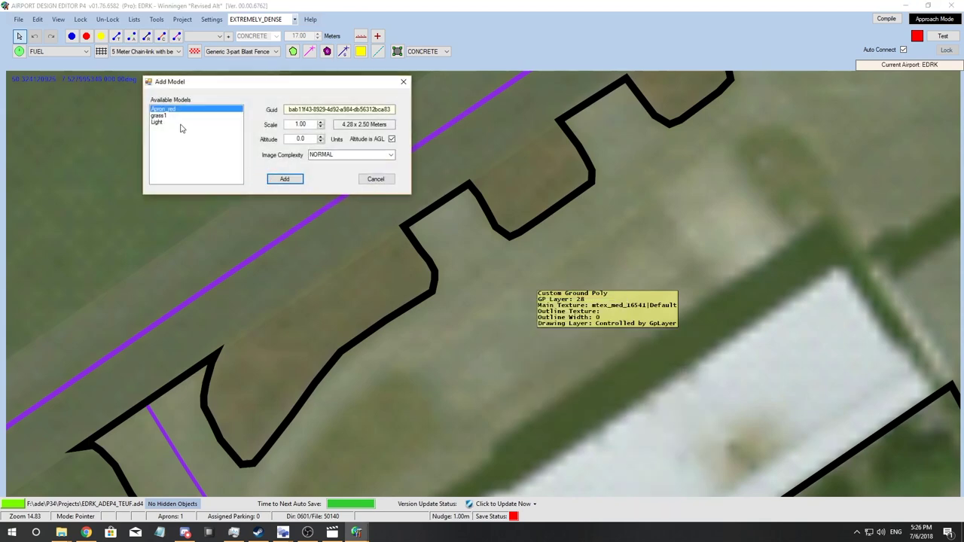
pyautogui.click(284, 179)
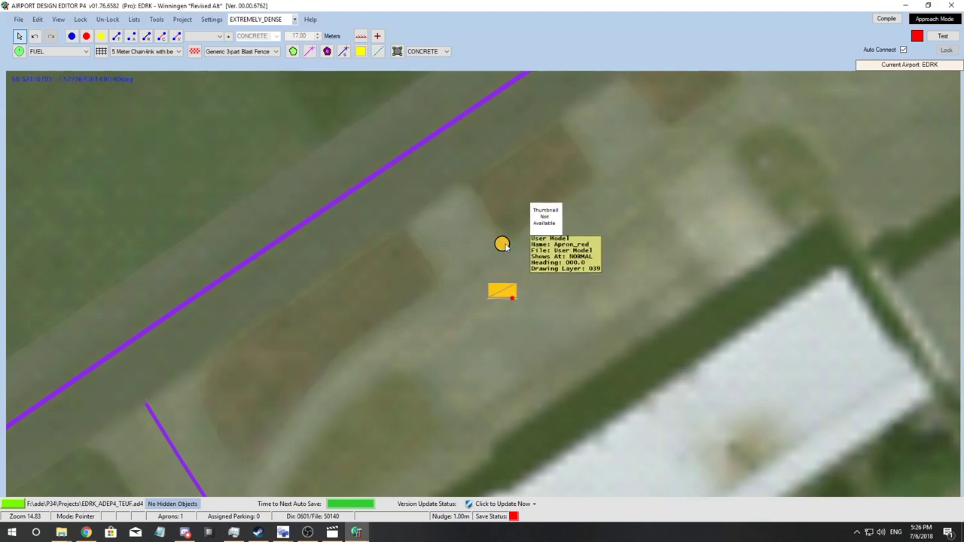
# Rotate the Apron_red model to a heading of about 323.5, shift it slightly across the apron and deselect it
pyautogui.moveTo(501, 245); pyautogui.dragTo(472, 250)
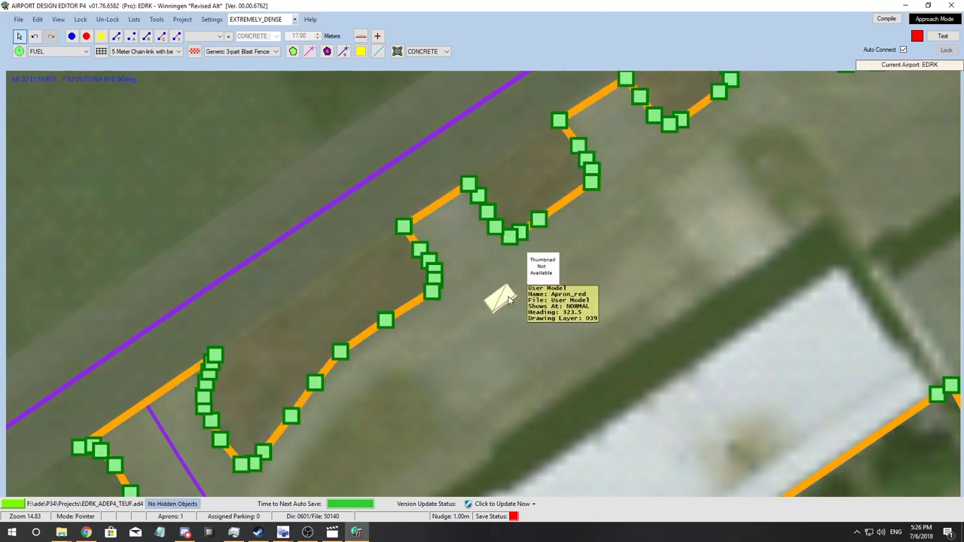
pyautogui.moveTo(502, 299); pyautogui.dragTo(524, 306)
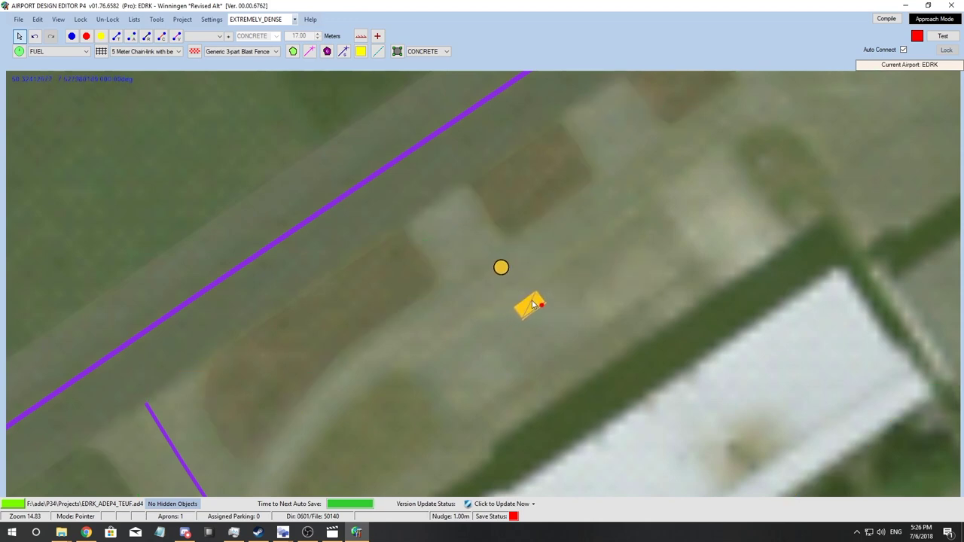
pyautogui.click(508, 191)
# Compile the EDRK_ADEP4_TEUF project, accepting the ground polygon layer warning and the default compile parameters
pyautogui.scroll(-2, 299, 258)
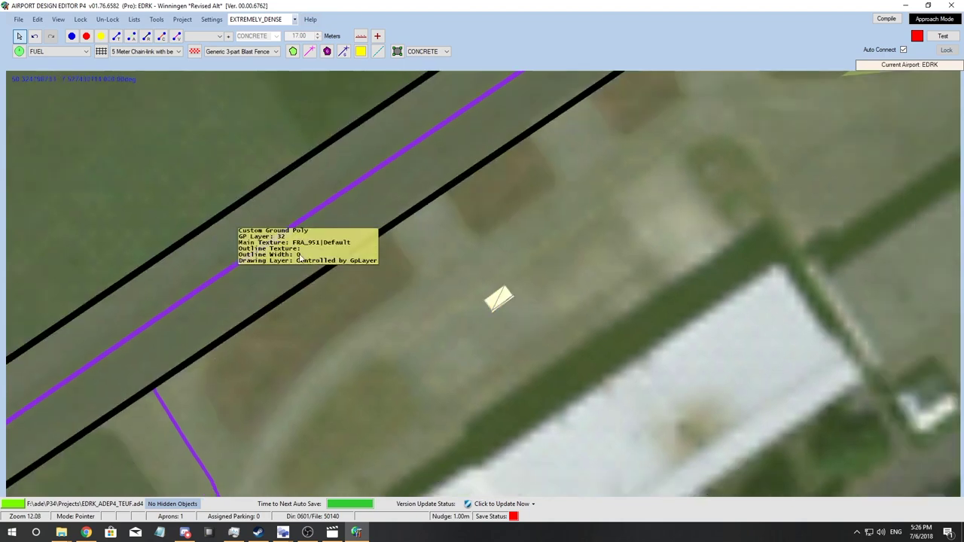
pyautogui.scroll(-1, 298, 257)
pyautogui.click(885, 19)
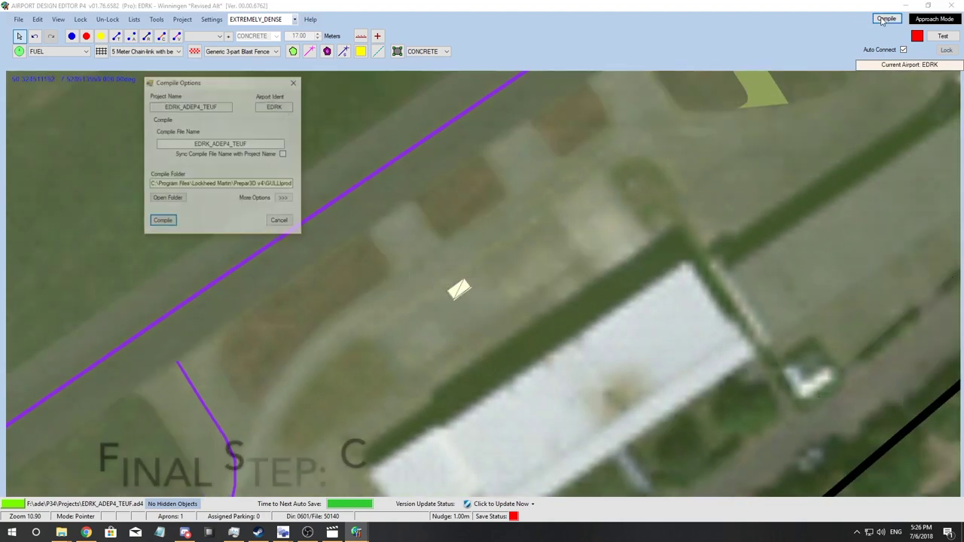
pyautogui.click(162, 221)
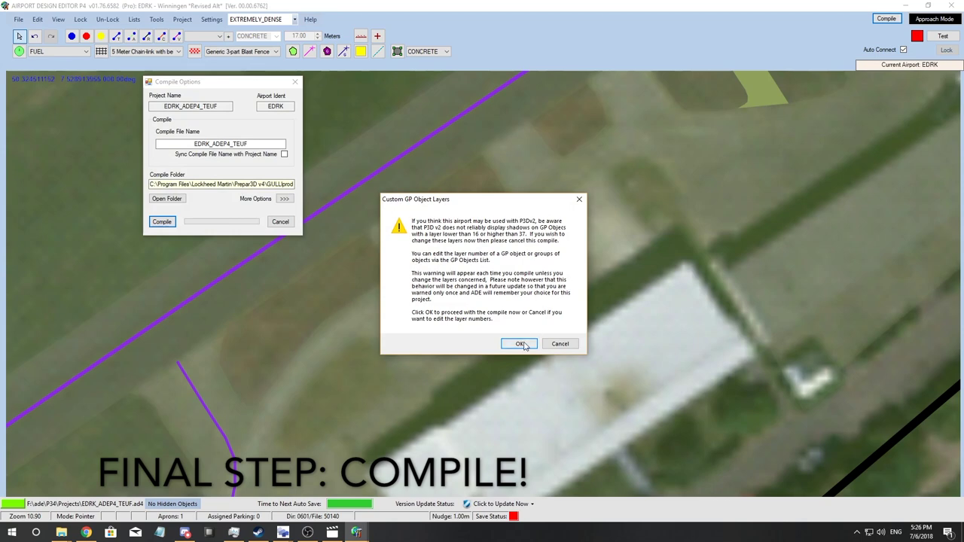
pyautogui.click(521, 344)
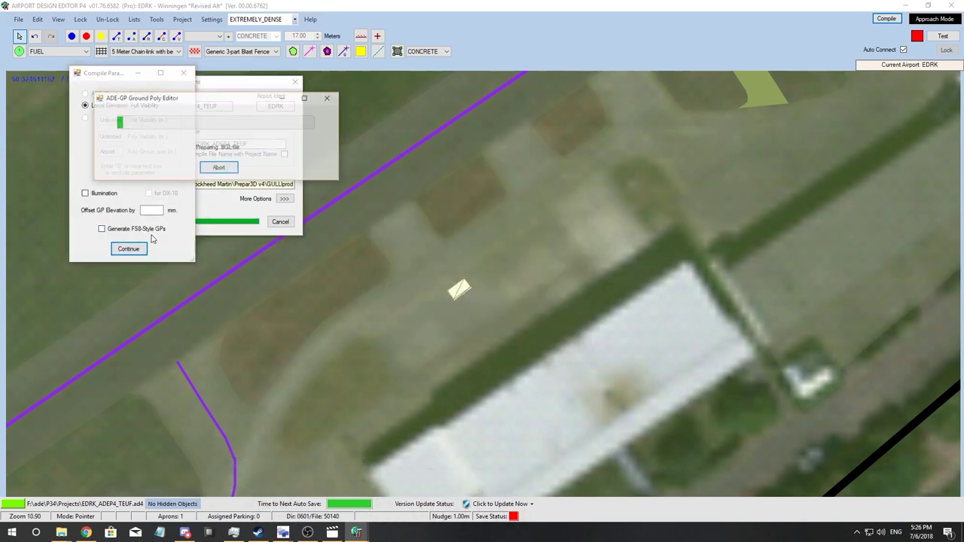
pyautogui.press('Return')
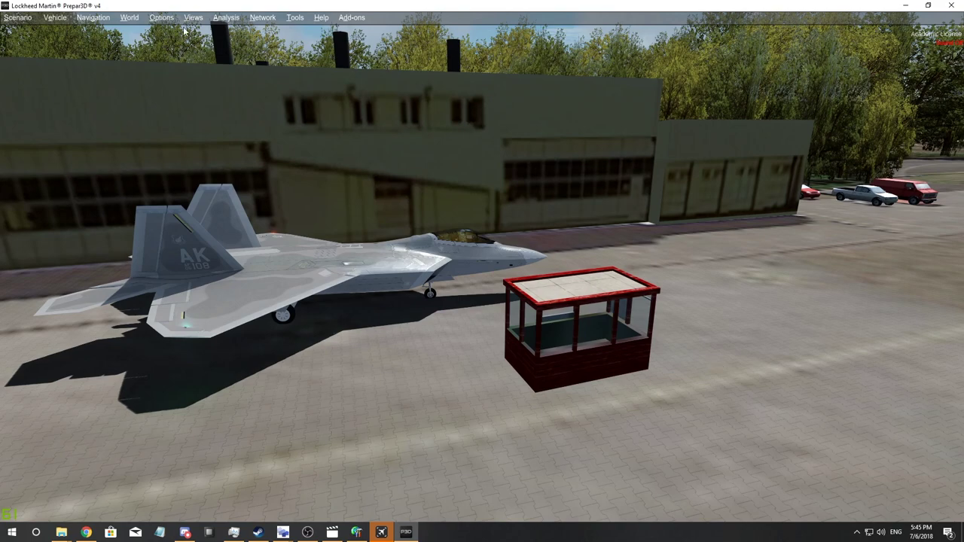
# In Prepar3D v4, open the time preview beside the scene and set the time offset to 10.60 hours to check the lighting at night
pyautogui.click(129, 17)
pyautogui.click(142, 32)
pyautogui.moveTo(654, 309); pyautogui.dragTo(878, 267)
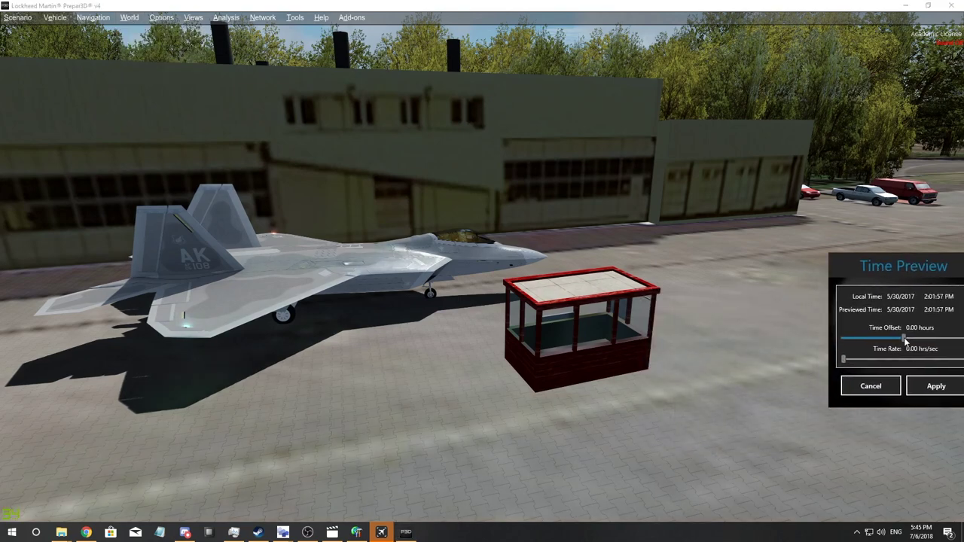
pyautogui.moveTo(916, 344); pyautogui.dragTo(932, 351)
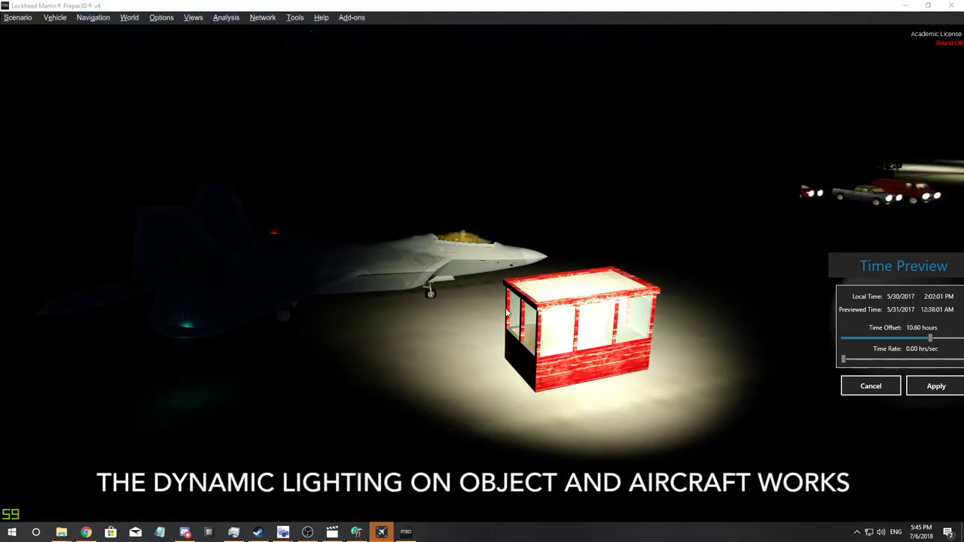